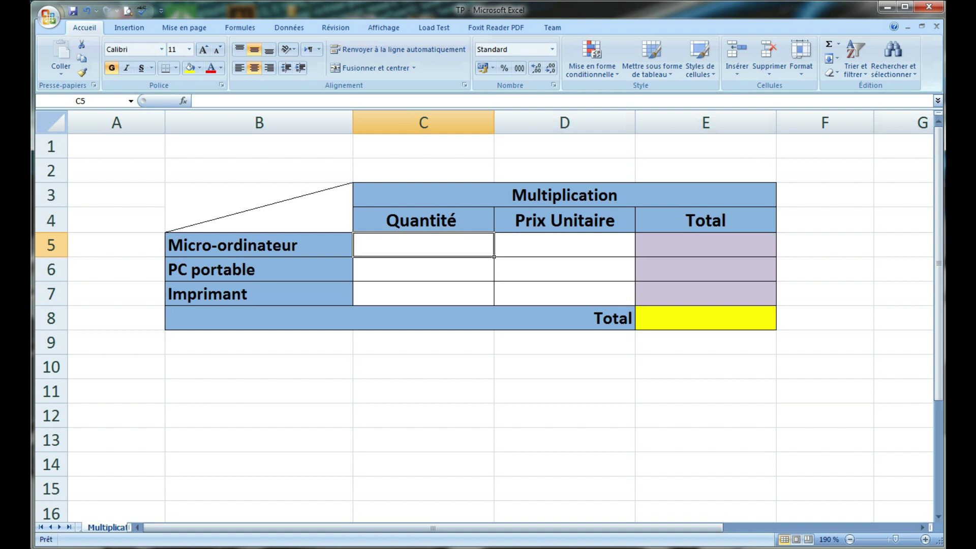
Enter the quantities 25 for Micro-ordinateur, 15 for PC portable and 12 for Imprimant in C5:C7.
{"action": "type", "text": "25"}
{"action": "key", "text": "Return"}
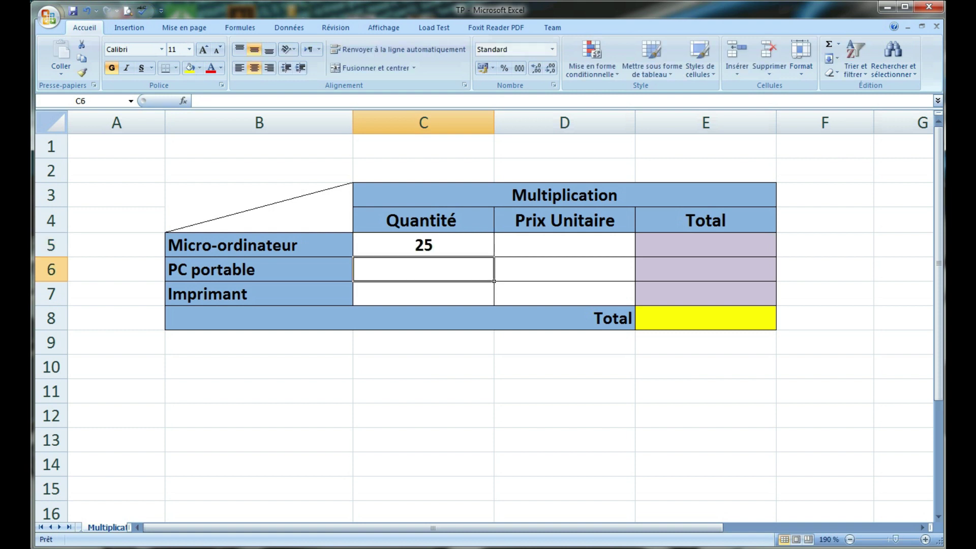
{"action": "type", "text": "15"}
{"action": "key", "text": "Return"}
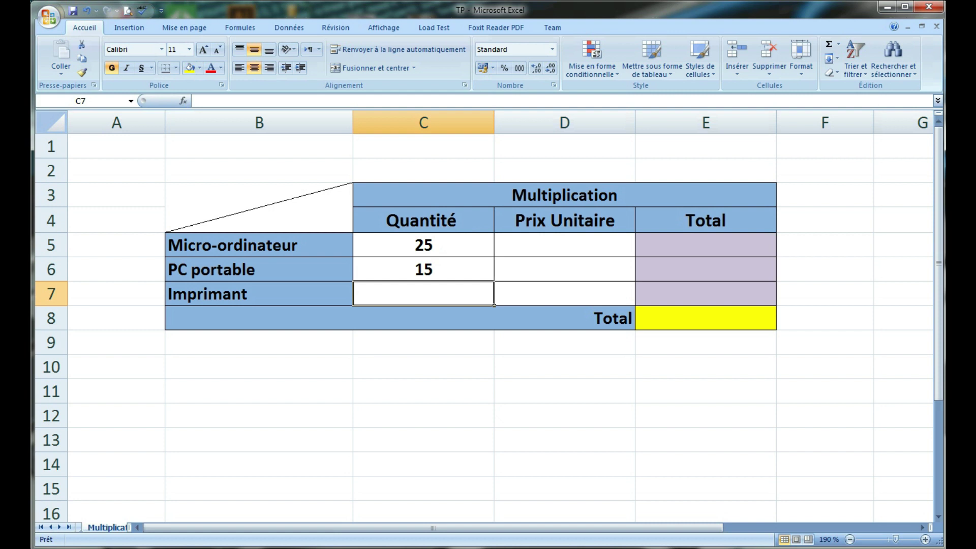
{"action": "type", "text": "12"}
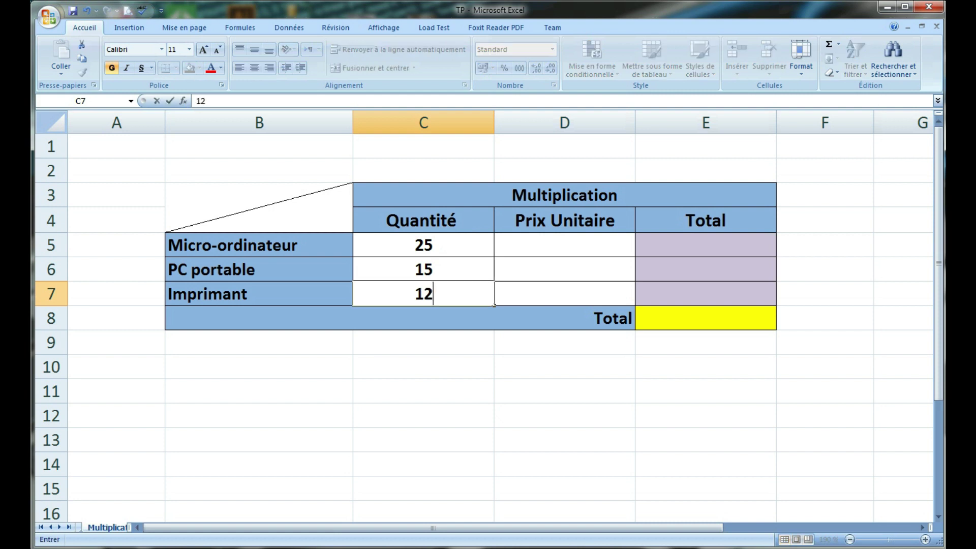
{"action": "key", "text": "Up"}
Enter the unit prices 4000 for Micro-ordinateur, 6000 for PC portable and 2000 for Imprimant in D5:D7.
{"action": "key", "text": "Right"}
{"action": "key", "text": "Up"}
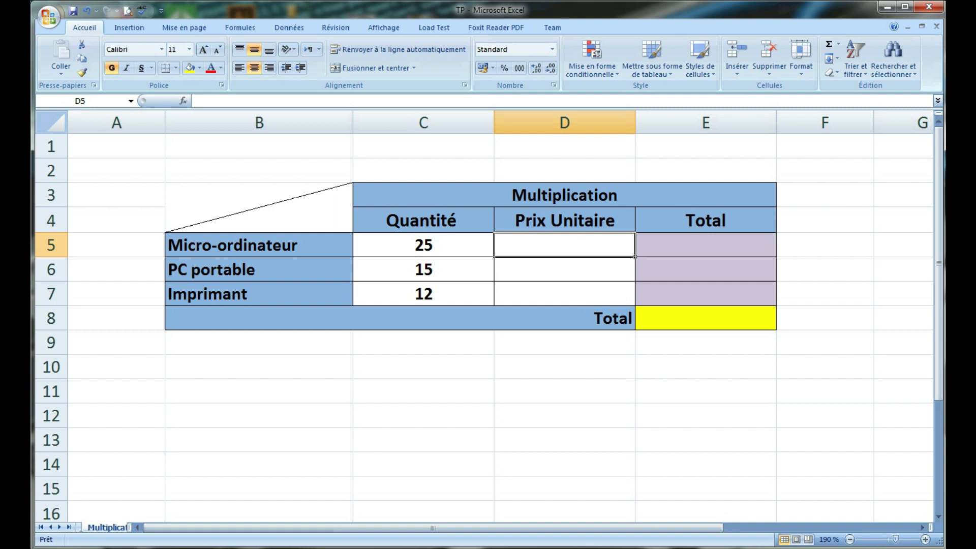
{"action": "type", "text": "4000"}
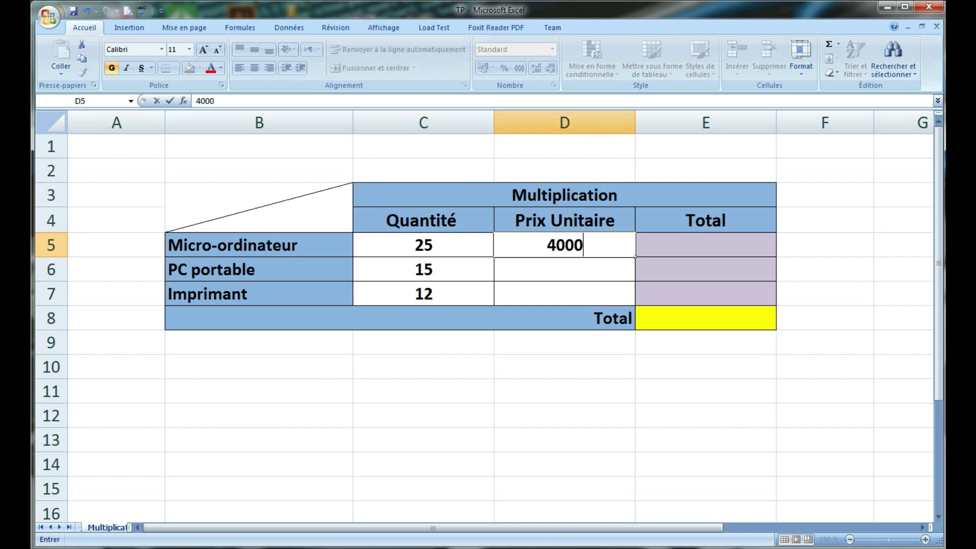
{"action": "key", "text": "Return"}
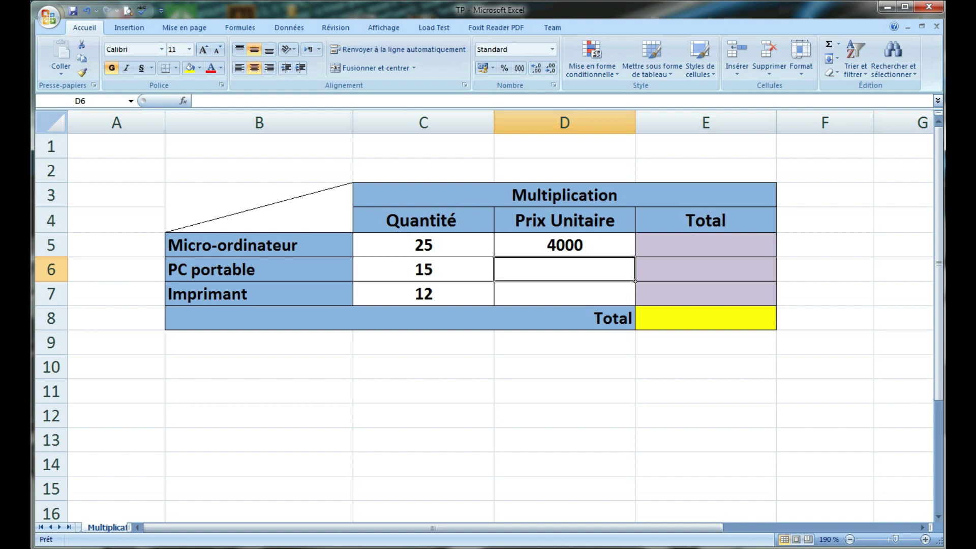
{"action": "type", "text": "6000"}
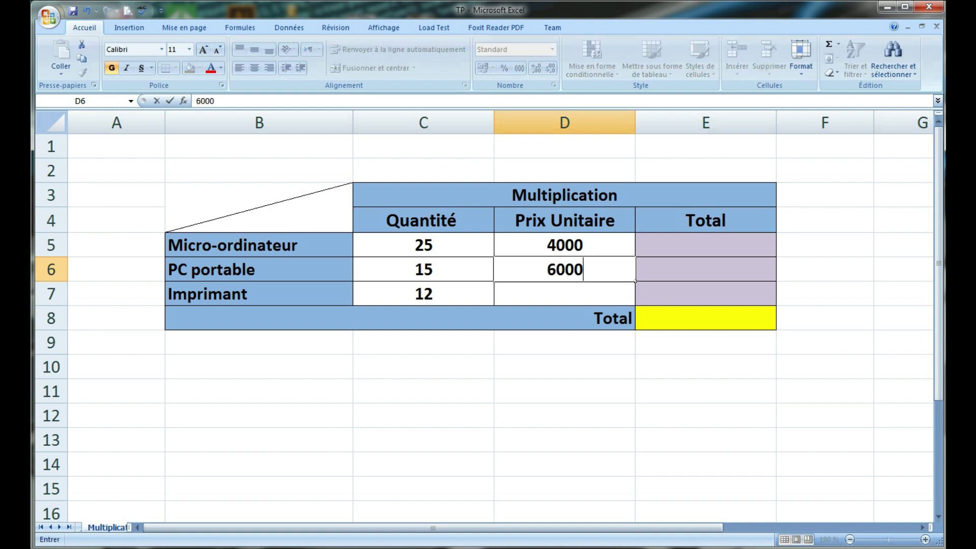
{"action": "key", "text": "Return"}
{"action": "type", "text": "2000"}
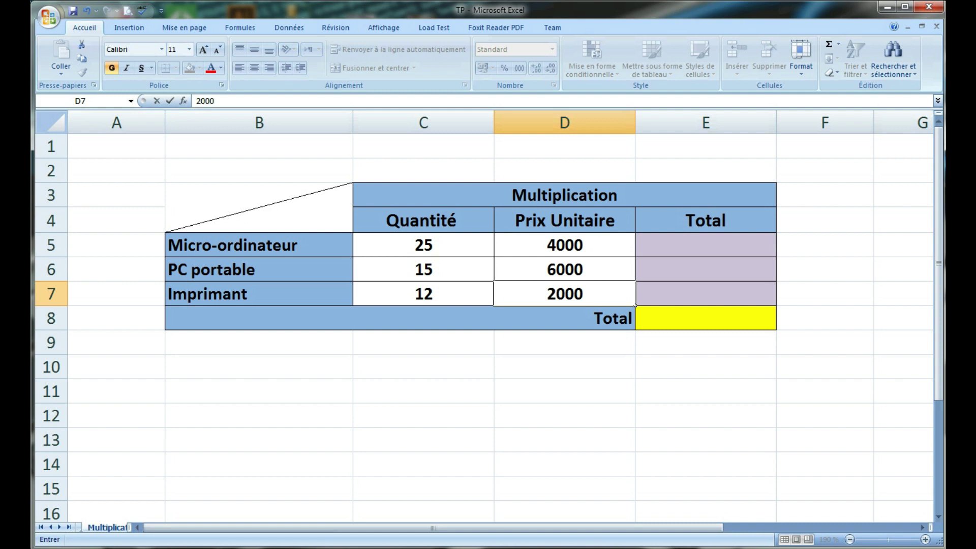
{"action": "left_click", "coordinate": [633, 327]}
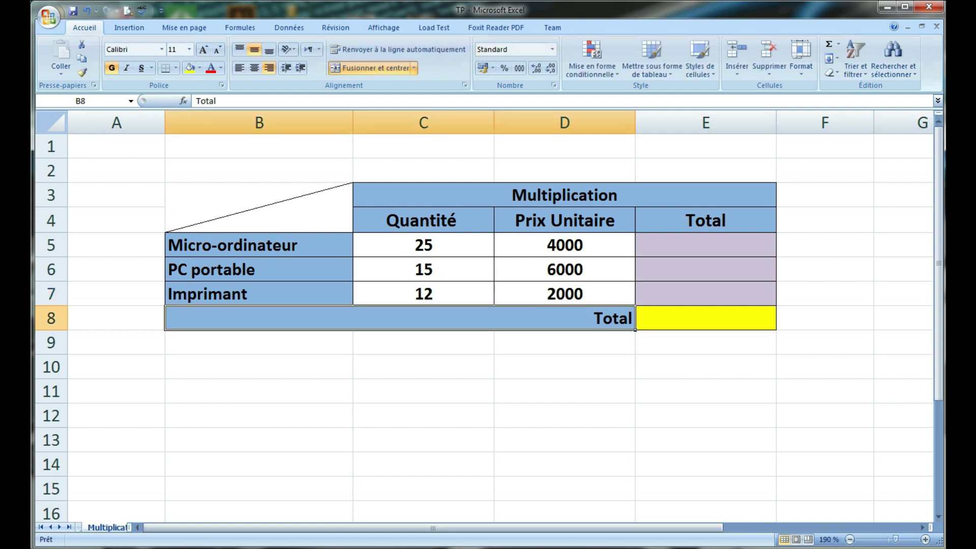
Format the unit price and total cells D5:E7 as currency (Monétaire) with the MAD symbol.
{"action": "left_click", "coordinate": [634, 256]}
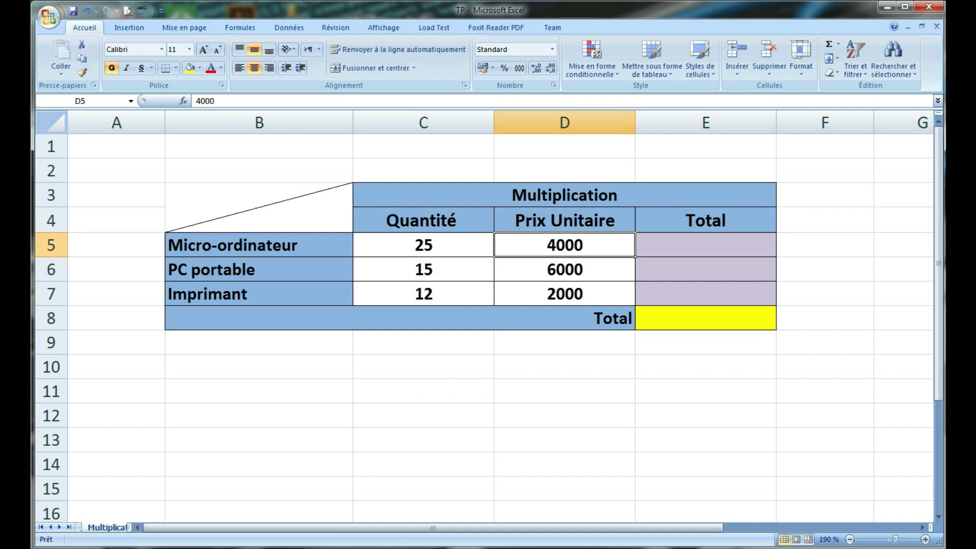
{"action": "left_click_drag", "start_coordinate": [635, 256], "coordinate": [776, 306]}
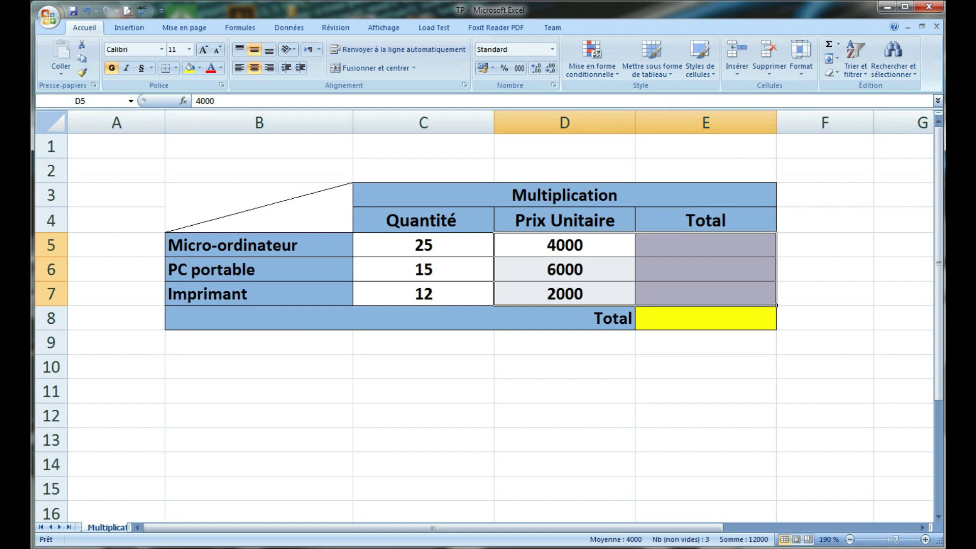
{"action": "right_click", "coordinate": [593, 246]}
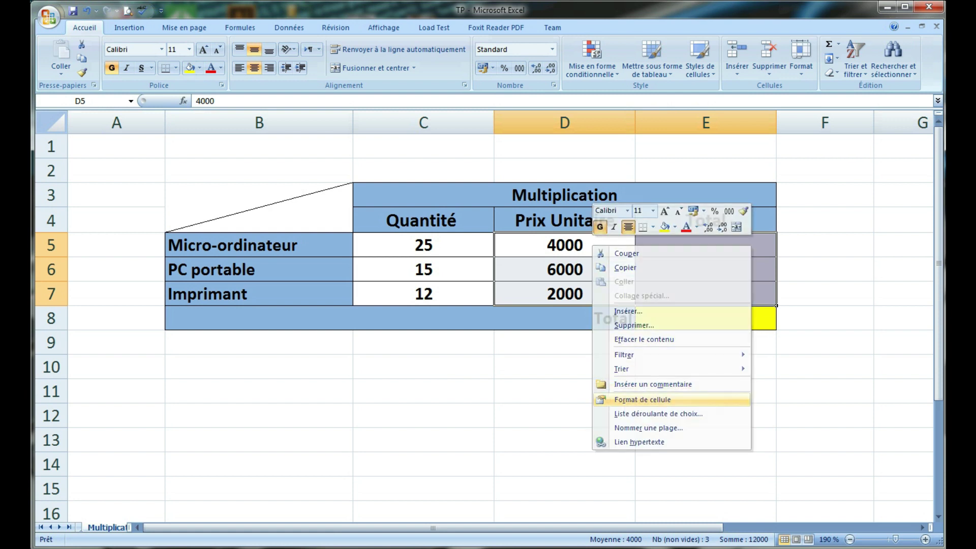
{"action": "left_click", "coordinate": [643, 400]}
{"action": "left_click", "coordinate": [491, 320]}
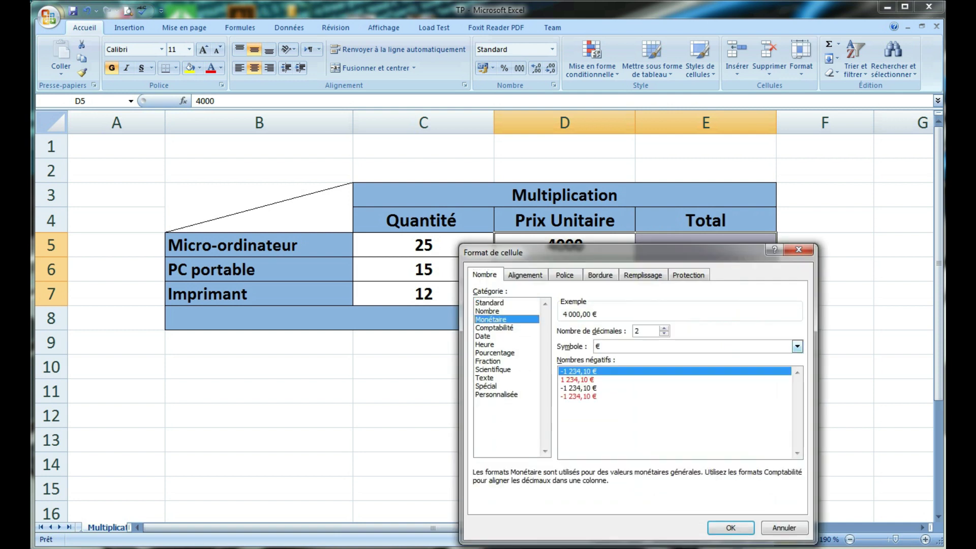
{"action": "left_click", "coordinate": [797, 346]}
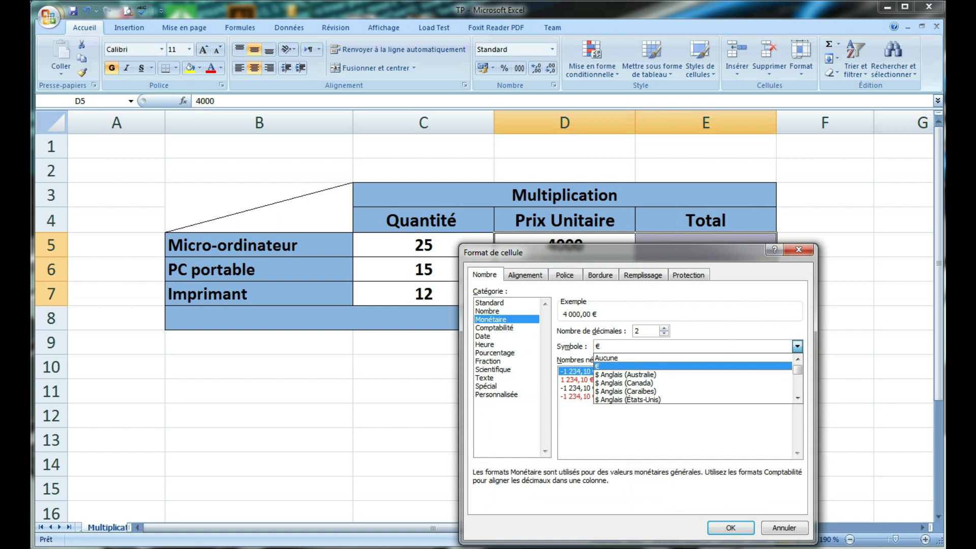
{"action": "key", "text": "m"}
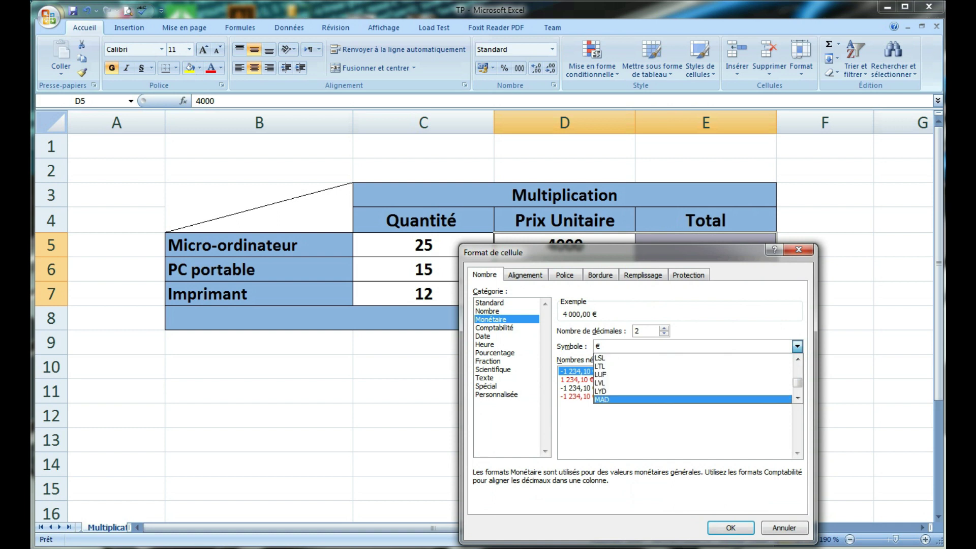
{"action": "key", "text": "Return"}
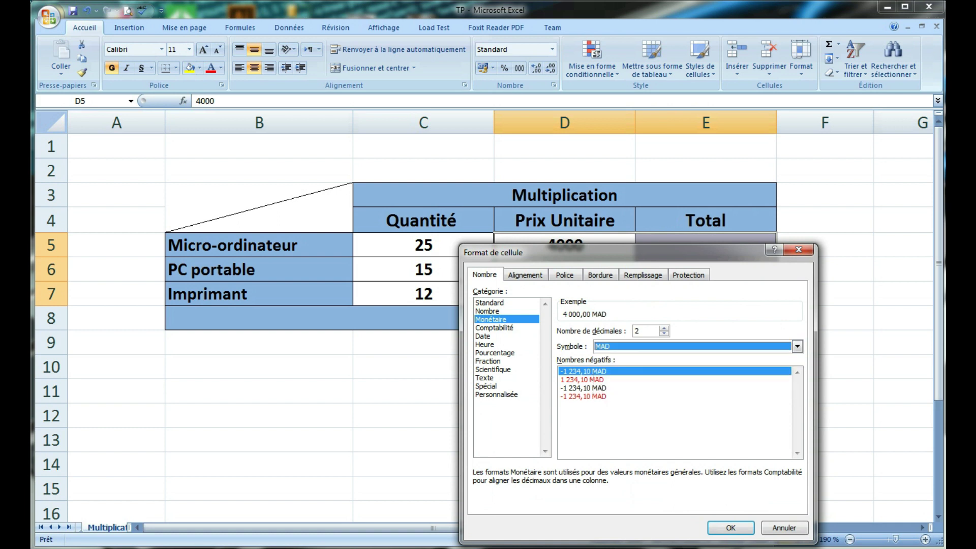
{"action": "key", "text": "Return"}
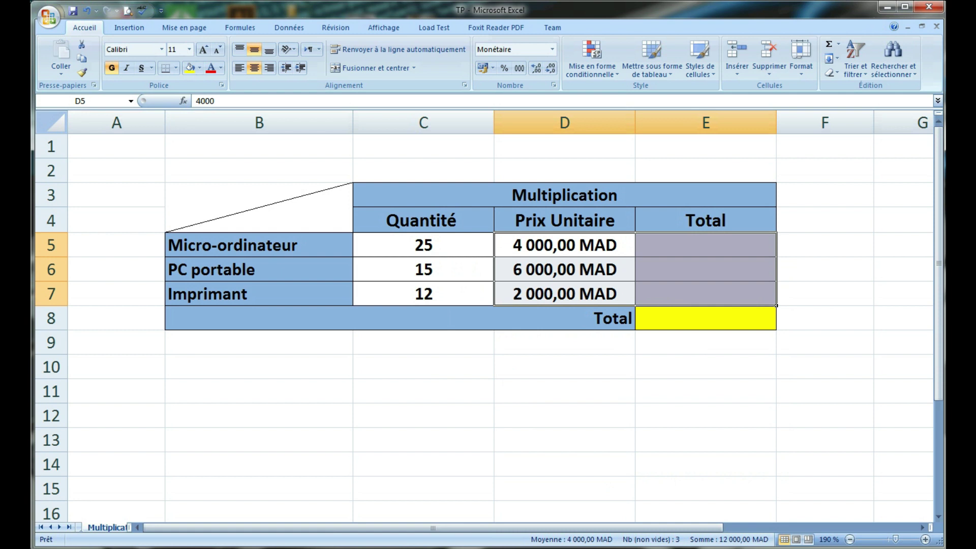
Try the formula =C5*D5 for the Micro-ordinateur total in E5, and clear the cell again.
{"action": "left_click", "coordinate": [706, 245]}
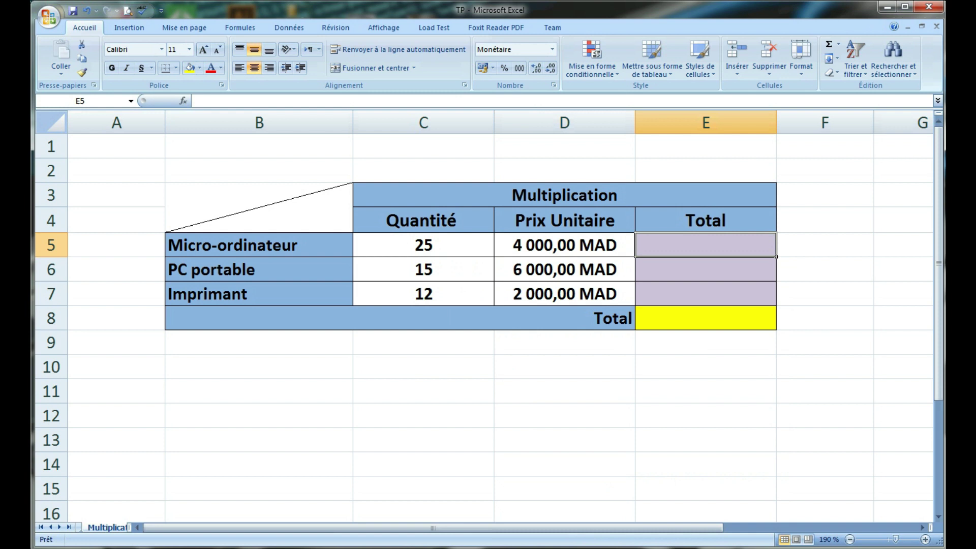
{"action": "type", "text": "="}
{"action": "left_click", "coordinate": [423, 245]}
{"action": "type", "text": "*"}
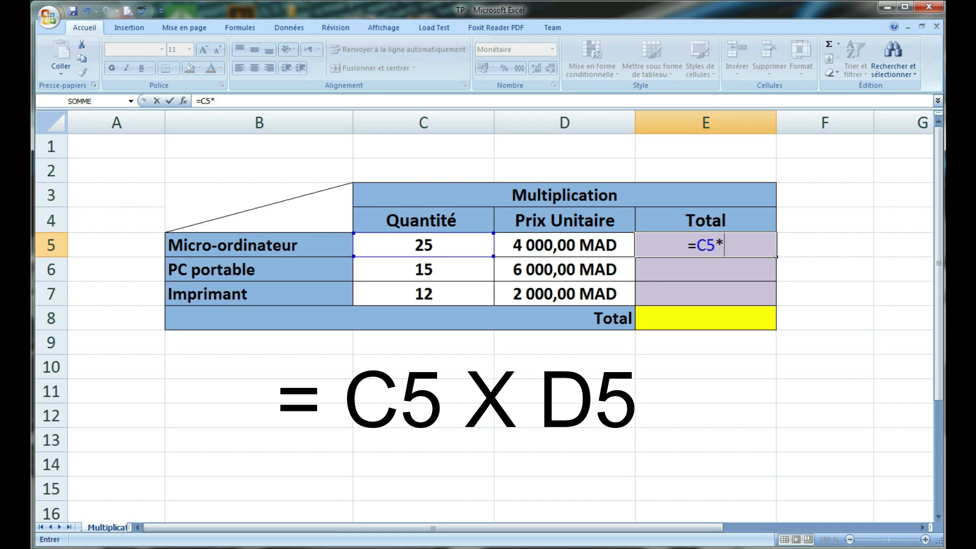
{"action": "left_click", "coordinate": [565, 245]}
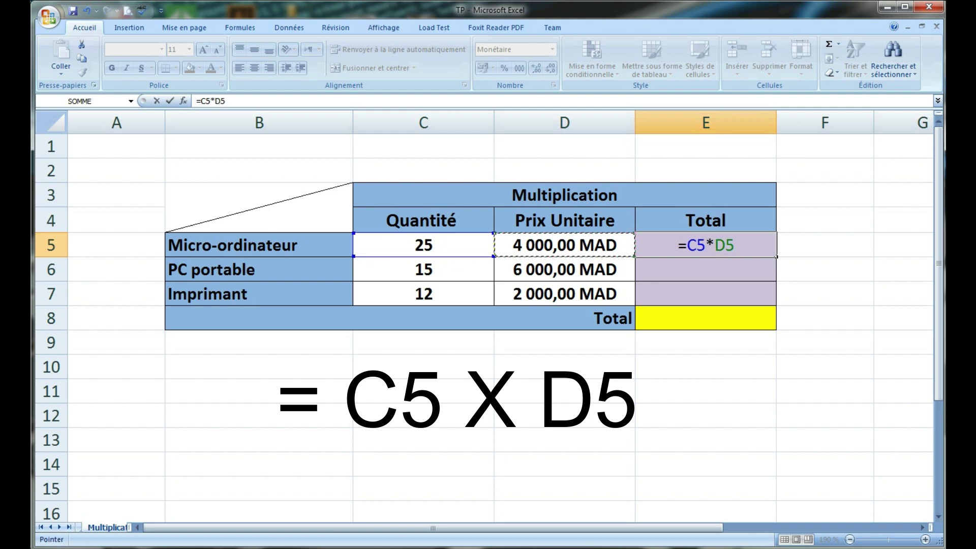
{"action": "key", "text": "ctrl+Return"}
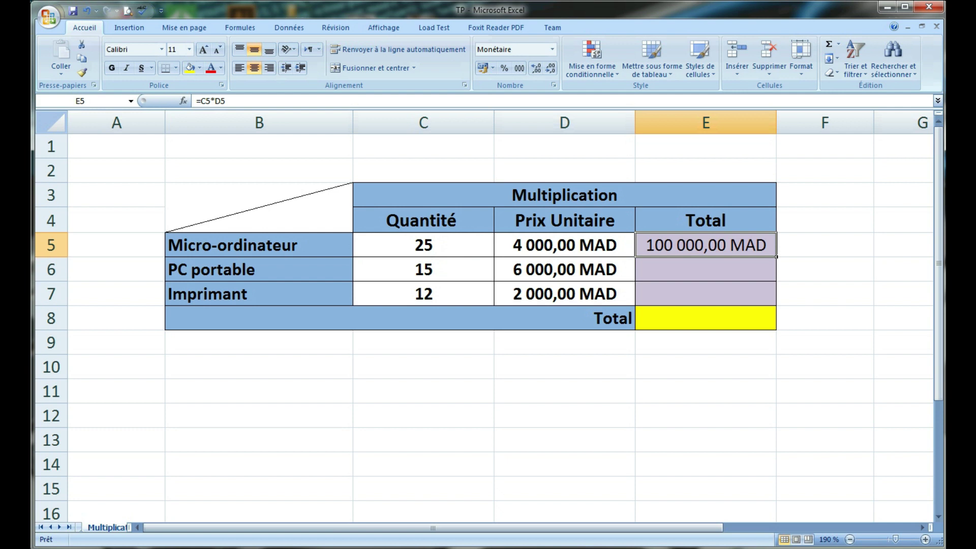
{"action": "key", "text": "Delete"}
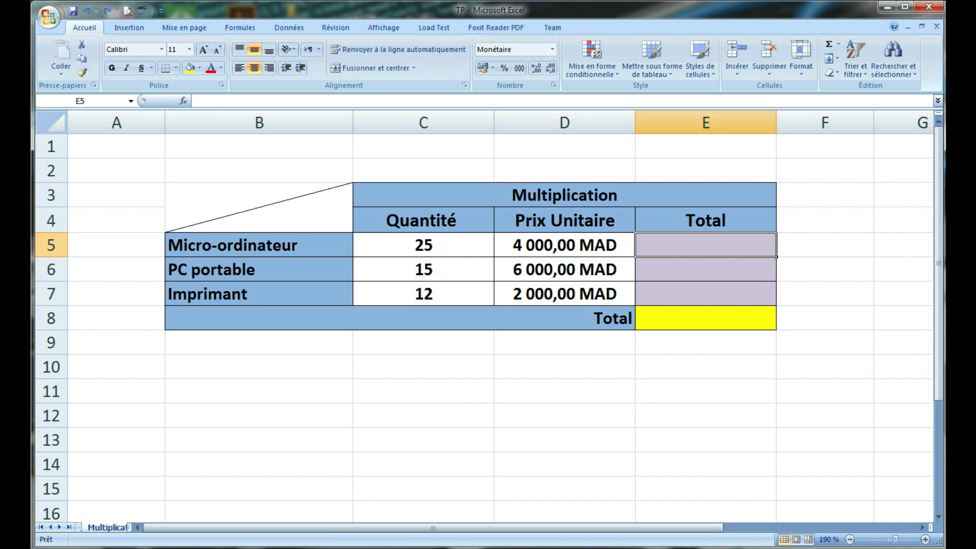
Calculate the Micro-ordinateur total in E5 with =PRODUIT(C5:D5) and fill the formula down to E7.
{"action": "type", "text": "="}
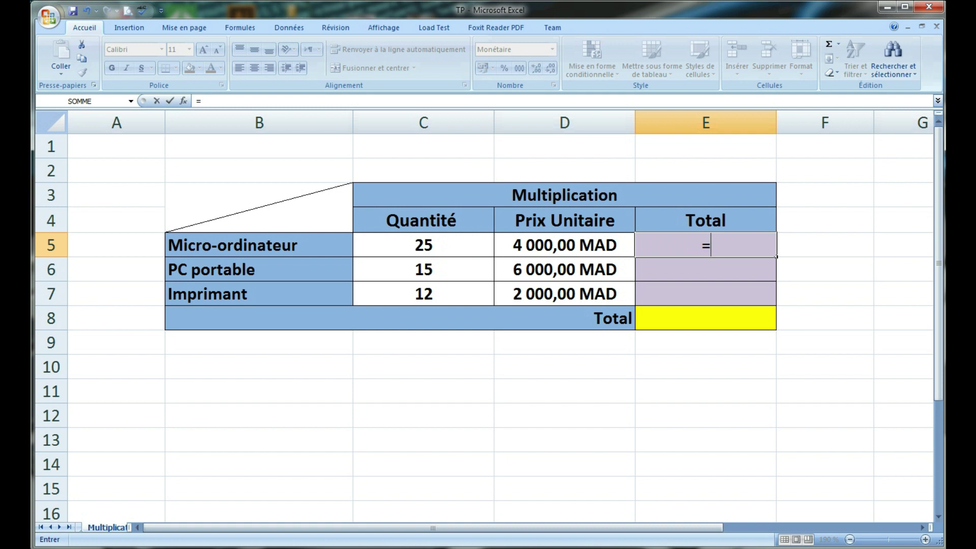
{"action": "type", "text": "pr"}
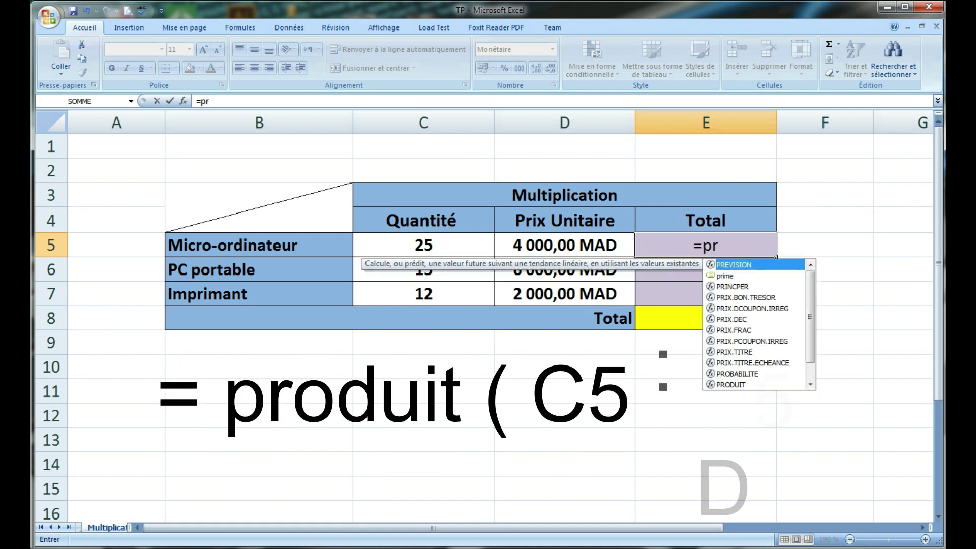
{"action": "type", "text": "o"}
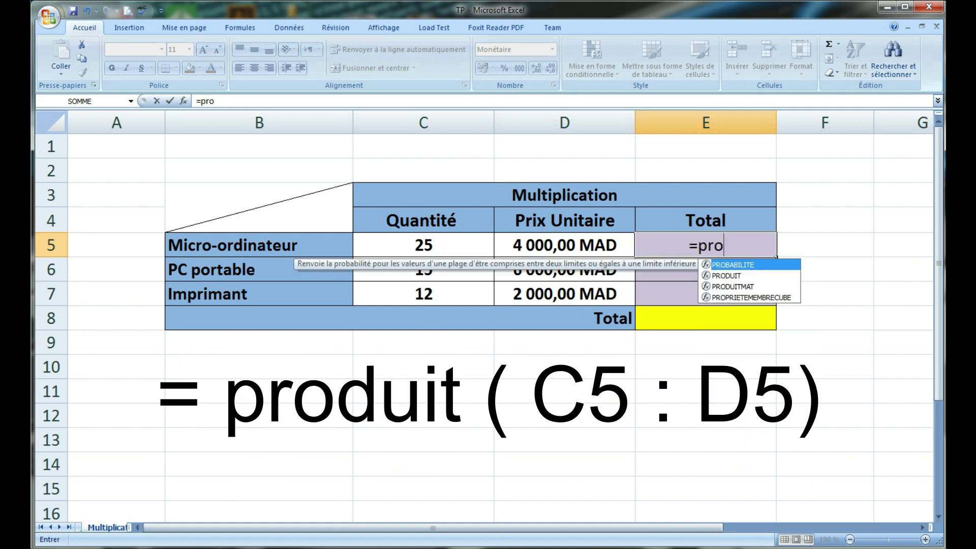
{"action": "key", "text": "Down"}
{"action": "key", "text": "Tab"}
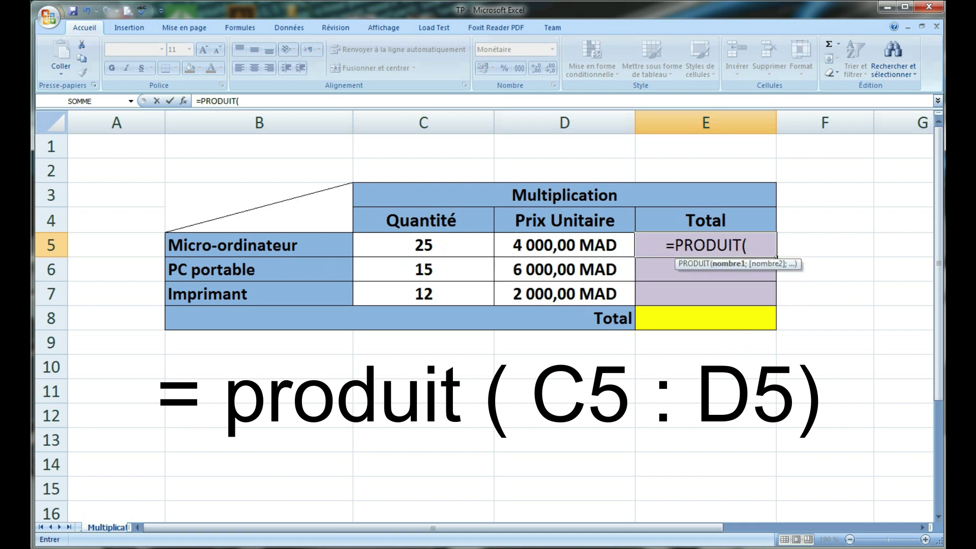
{"action": "left_click_drag", "start_coordinate": [424, 245], "coordinate": [565, 245]}
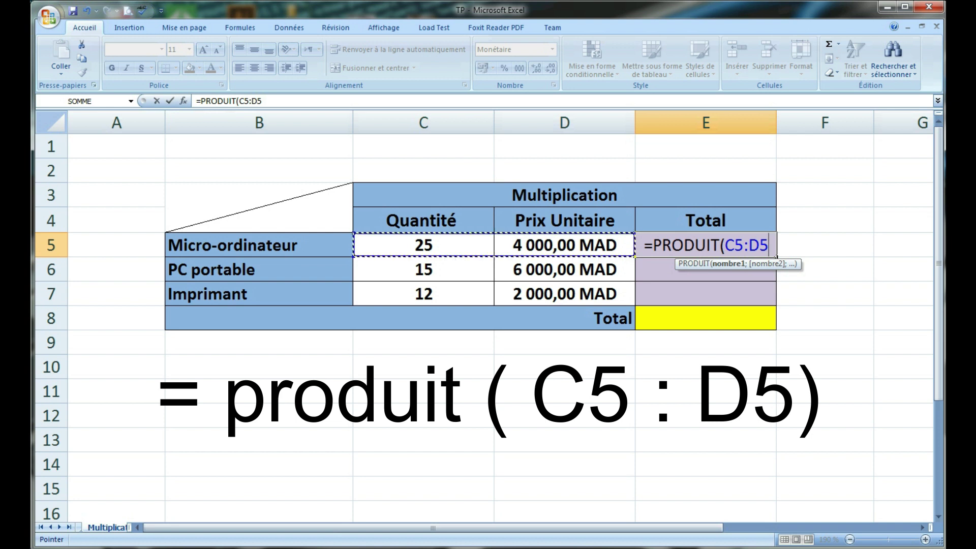
{"action": "key", "text": "Return"}
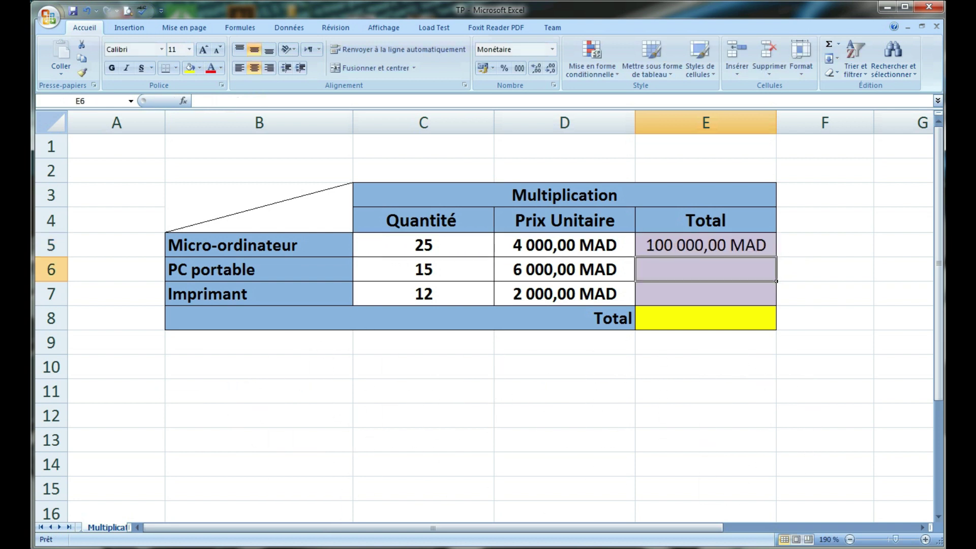
{"action": "left_click", "coordinate": [705, 245]}
{"action": "left_click_drag", "start_coordinate": [777, 257], "coordinate": [776, 306]}
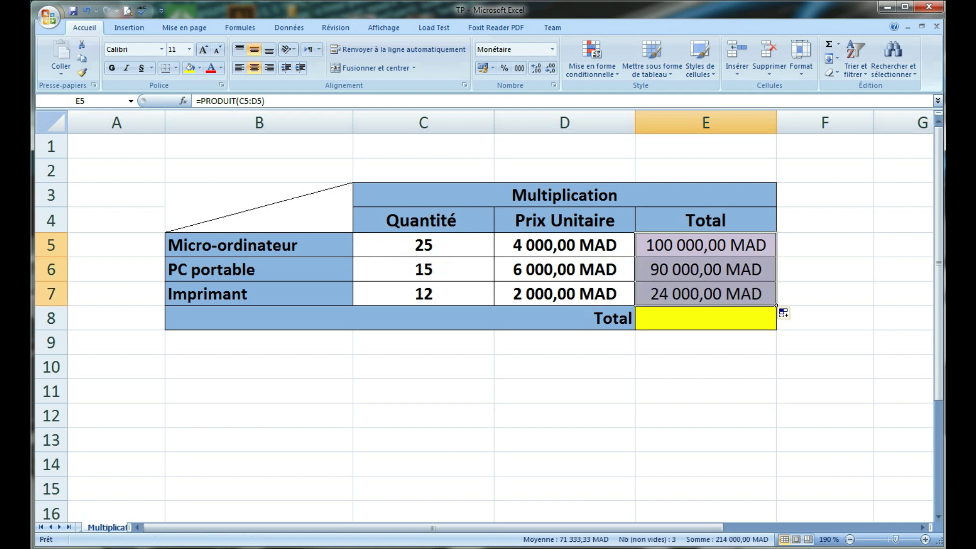
Calculate the grand total in the yellow cell E8 with a SOMME formula over E5:E7.
{"action": "left_click", "coordinate": [758, 318]}
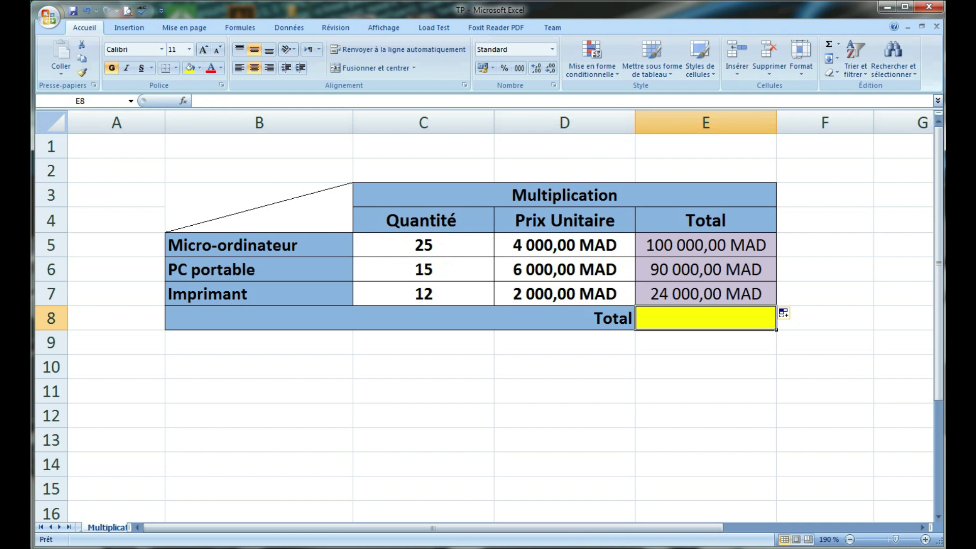
{"action": "type", "text": "=somm"}
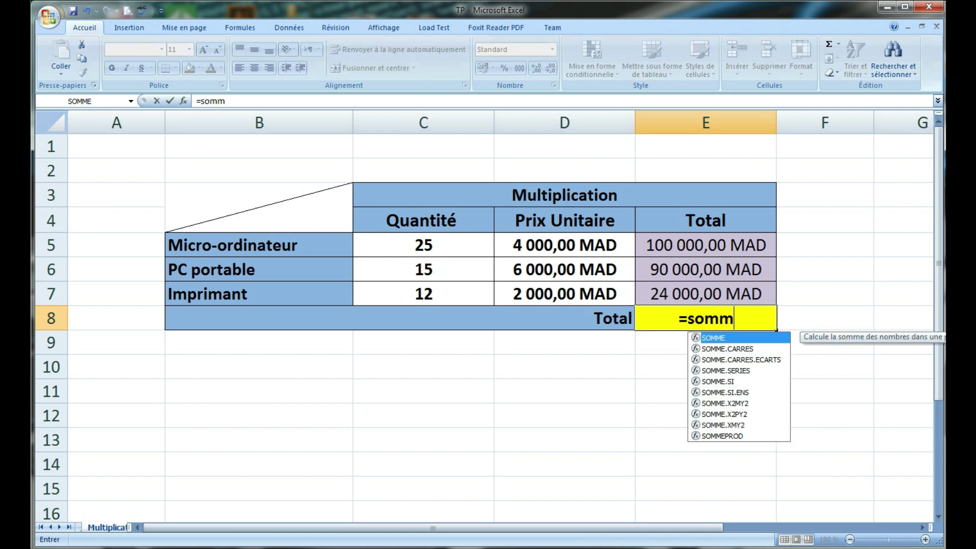
{"action": "key", "text": "Tab"}
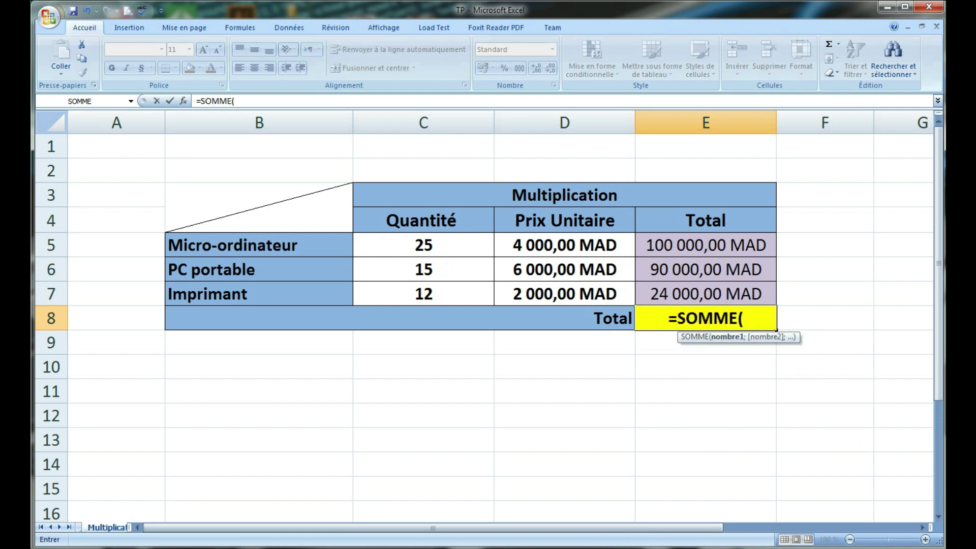
{"action": "left_click_drag", "start_coordinate": [763, 246], "coordinate": [769, 299]}
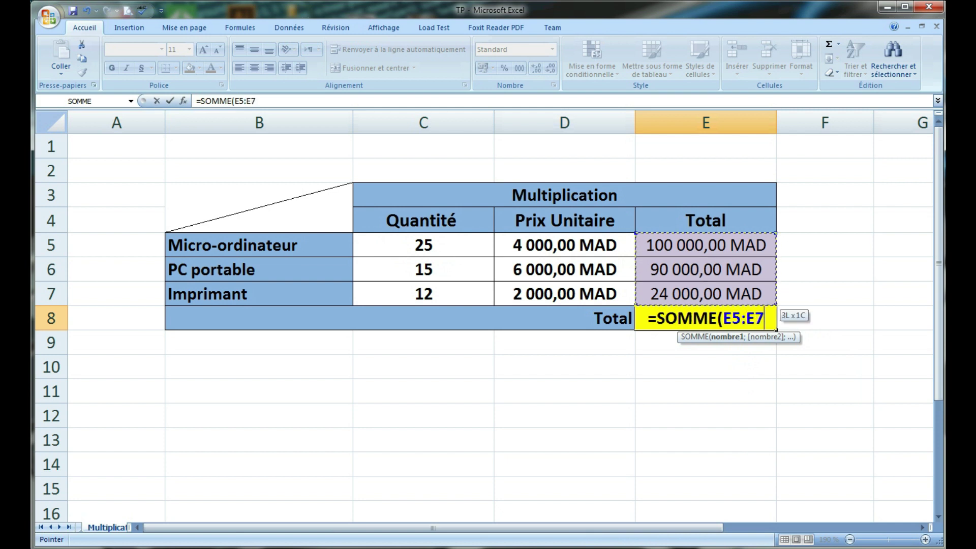
{"action": "key", "text": "Return"}
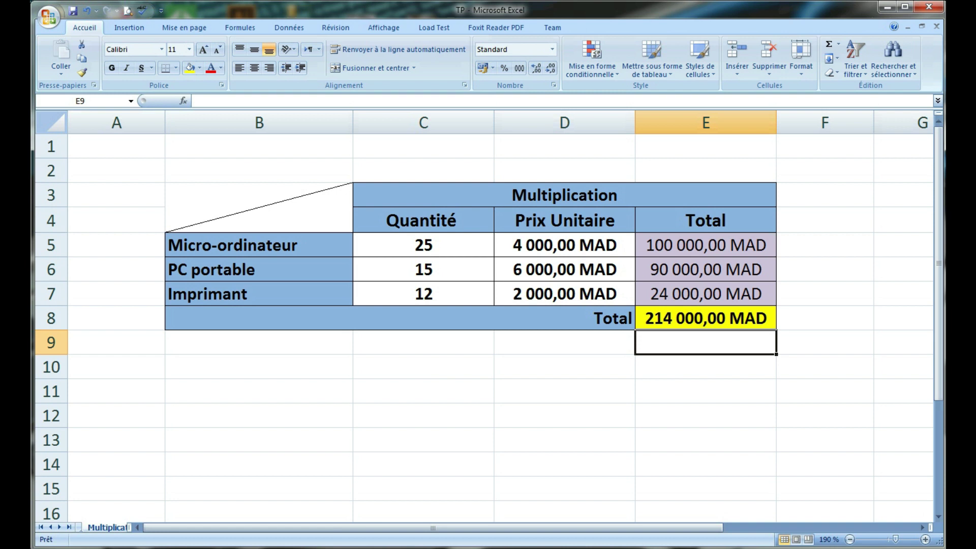
{"action": "key", "text": "Left"}
{"action": "key", "text": "Up"}
{"action": "key", "text": "Up"}
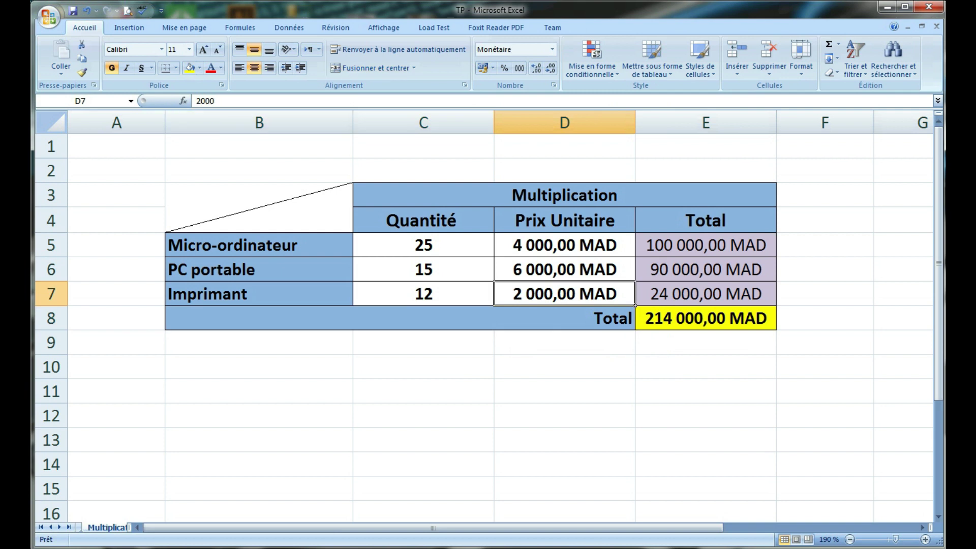
Insert an empty column before the Prix Unitaire column and delete it again.
{"action": "key", "text": "Down"}
{"action": "key", "text": "Down"}
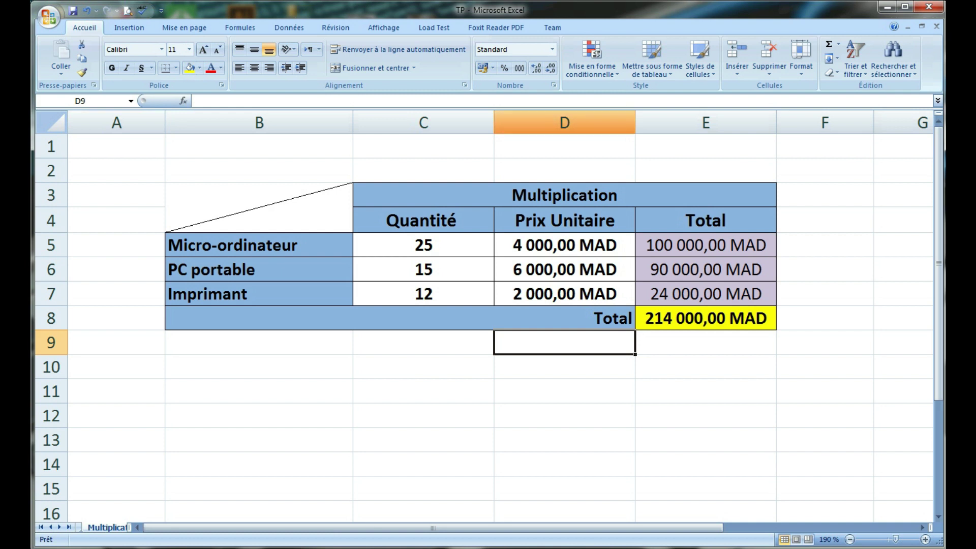
{"action": "left_click", "coordinate": [564, 123]}
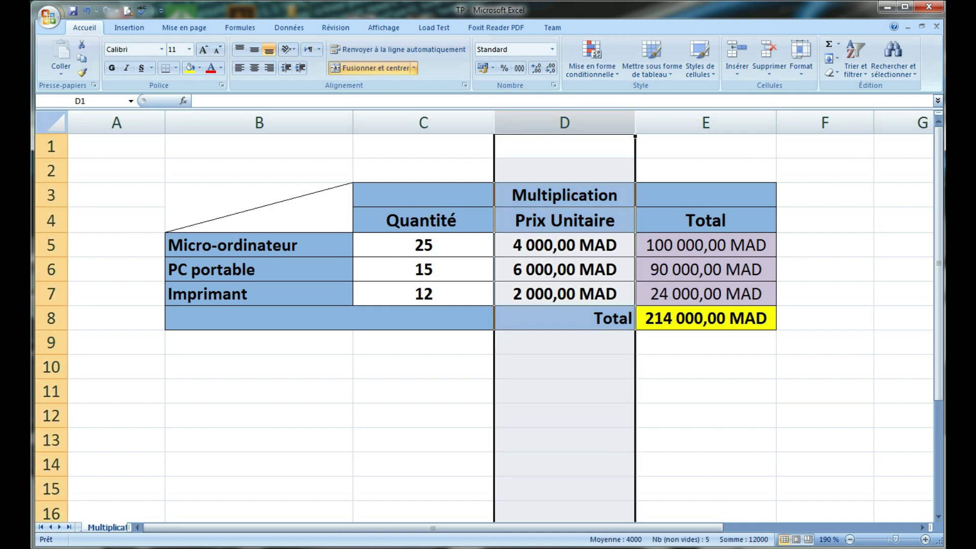
{"action": "right_click", "coordinate": [556, 123]}
{"action": "left_click", "coordinate": [592, 191]}
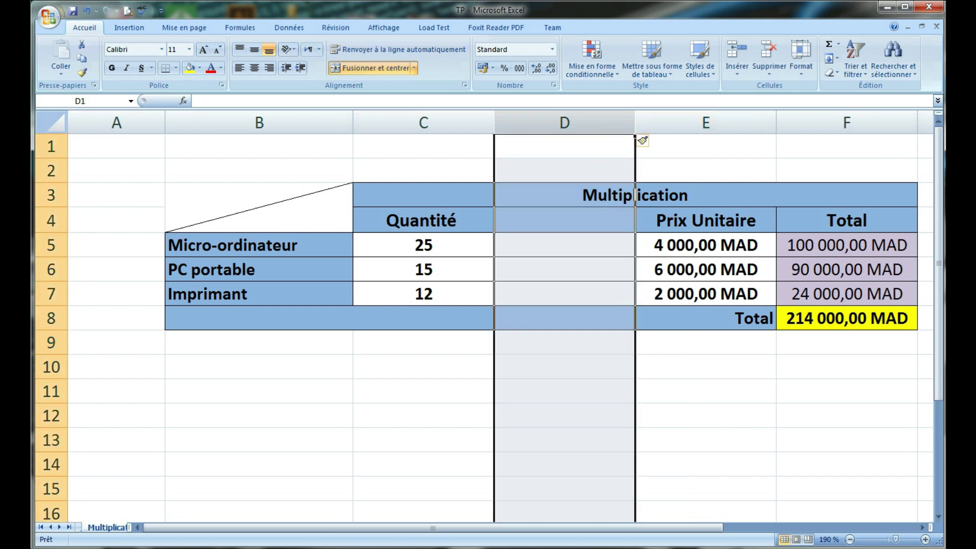
{"action": "right_click", "coordinate": [574, 125]}
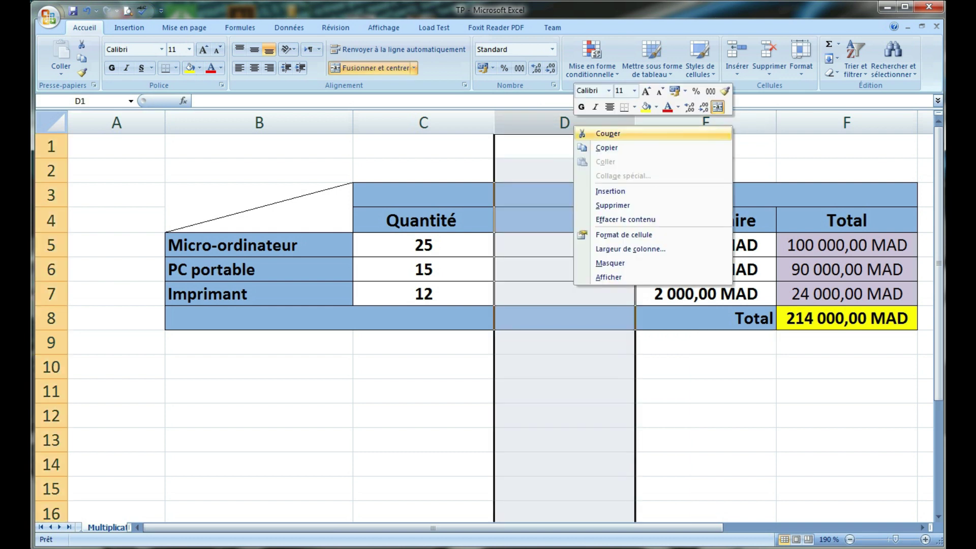
{"action": "left_click", "coordinate": [613, 206]}
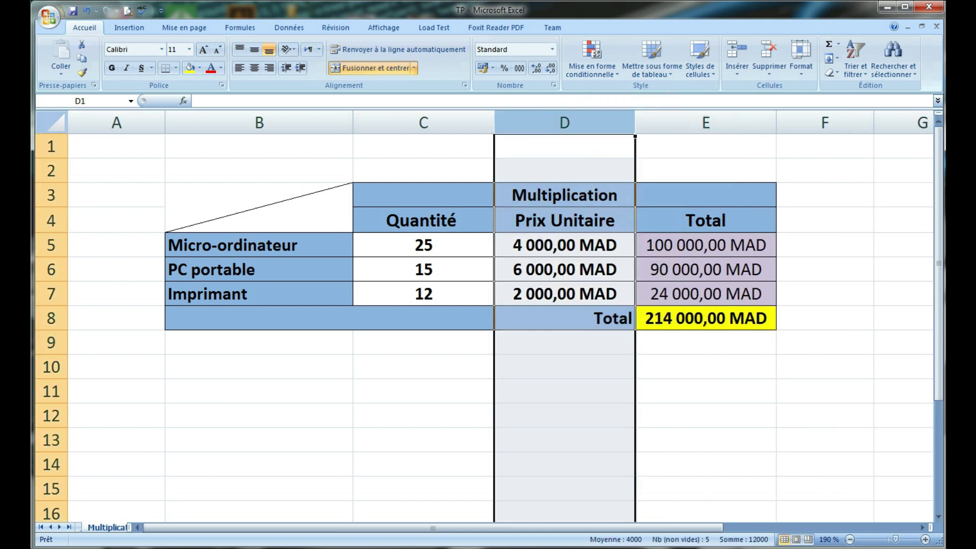
{"action": "left_click", "coordinate": [706, 391]}
{"action": "key", "text": "Up"}
{"action": "key", "text": "Up"}
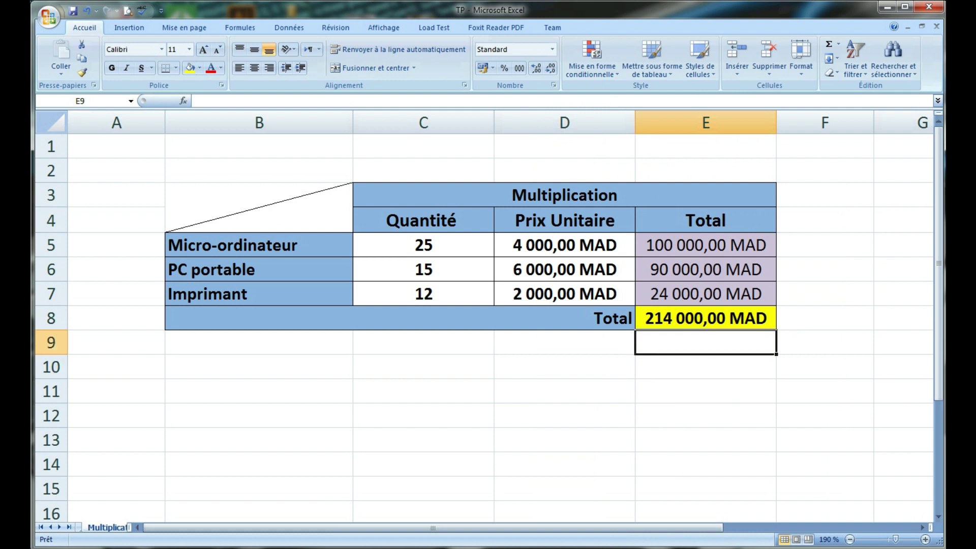
{"action": "key", "text": "Up"}
{"action": "key", "text": "Home"}
{"action": "key", "text": "Up"}
{"action": "key", "text": "Up"}
{"action": "key", "text": "Up"}
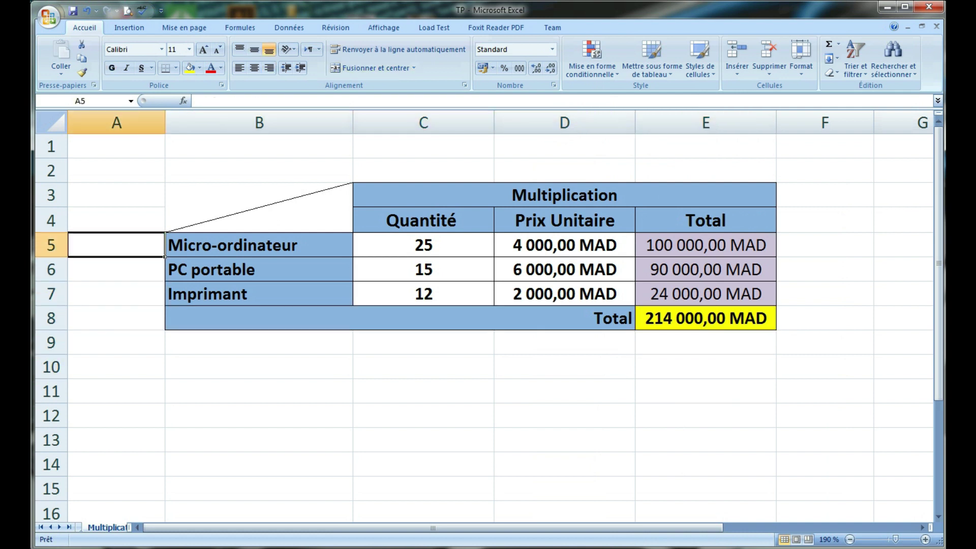
{"action": "key", "text": "Right"}
{"action": "key", "text": "Right"}
{"action": "key", "text": "Right"}
{"action": "key", "text": "Up"}
{"action": "key", "text": "Up"}
{"action": "key", "text": "Up"}
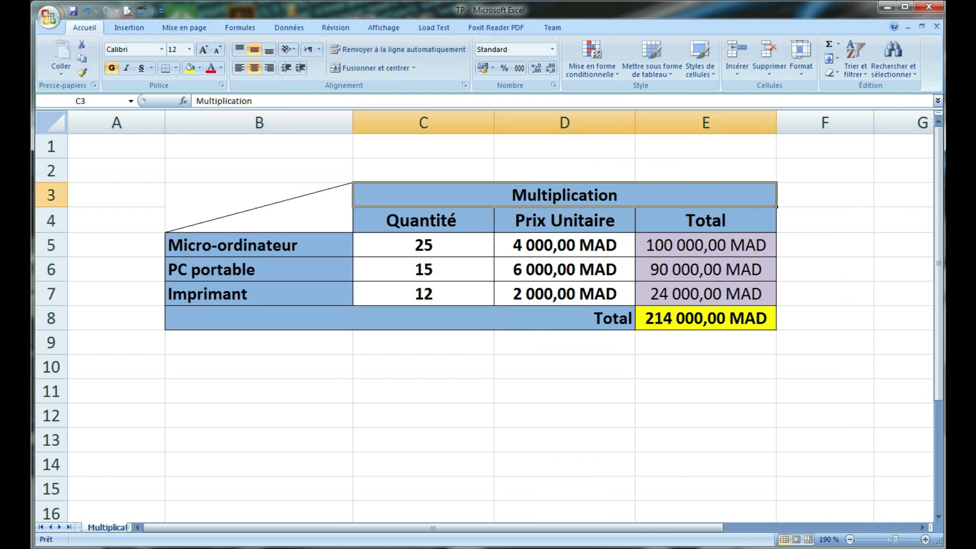
{"action": "key", "text": "Left"}
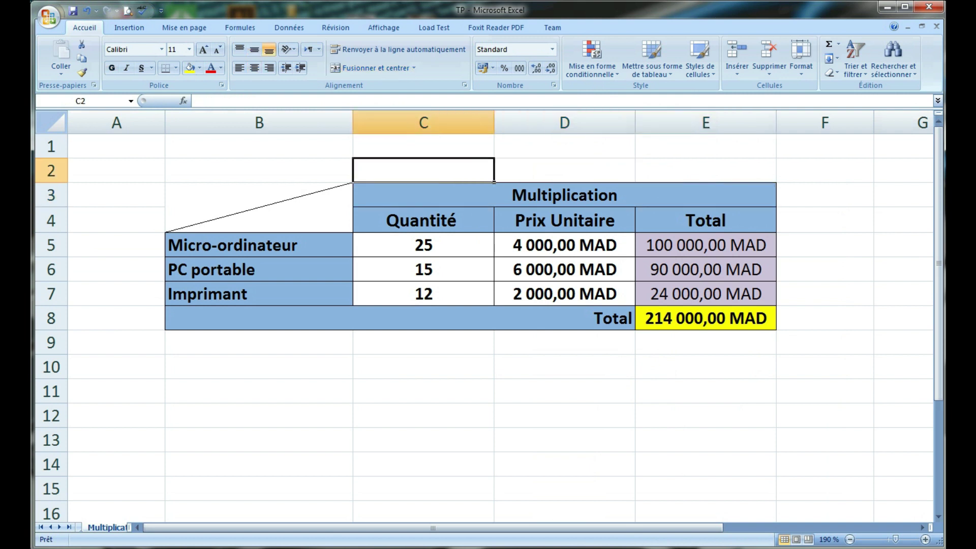
Insert an entire column (Colonne entière) before the Total column, starting from cell E2.
{"action": "key", "text": "Right"}
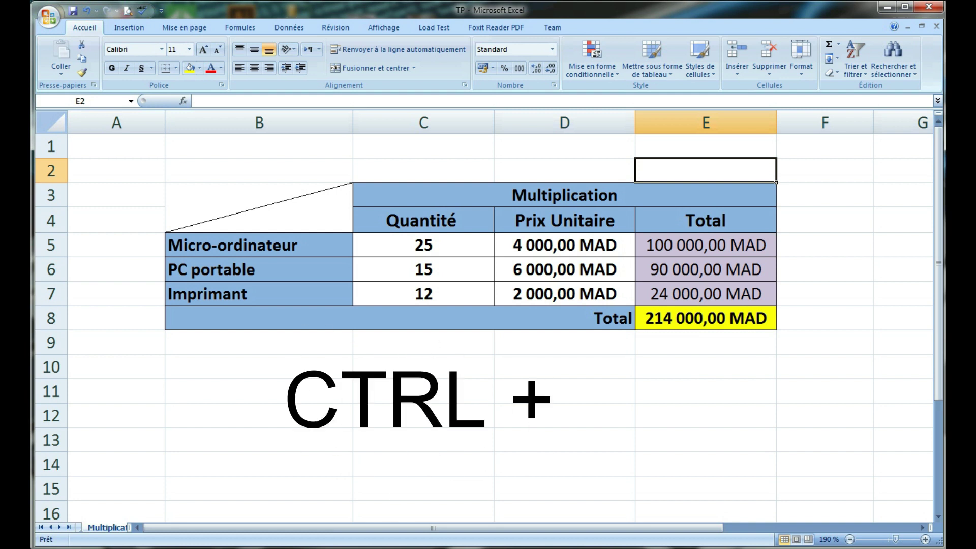
{"action": "key", "text": "ctrl+plus"}
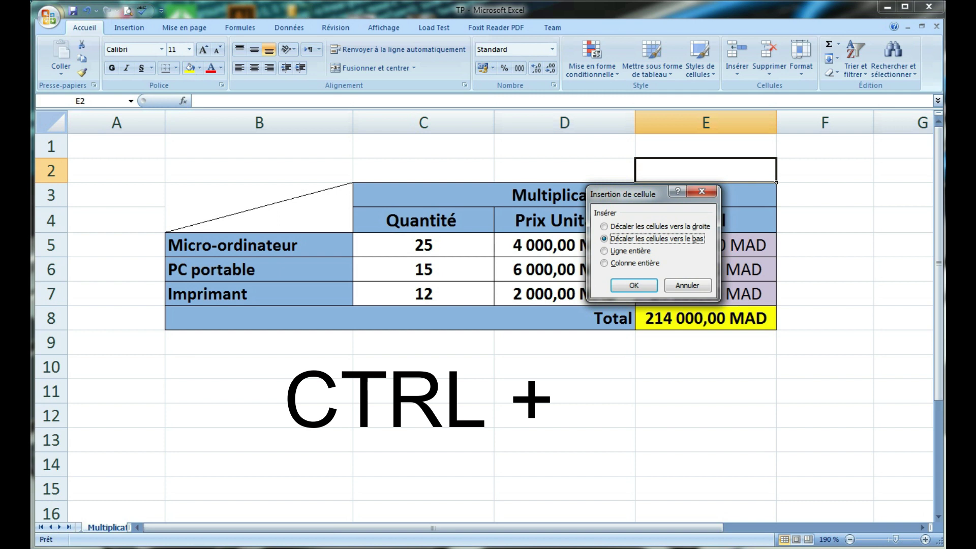
{"action": "key", "text": "Down"}
{"action": "key", "text": "Down"}
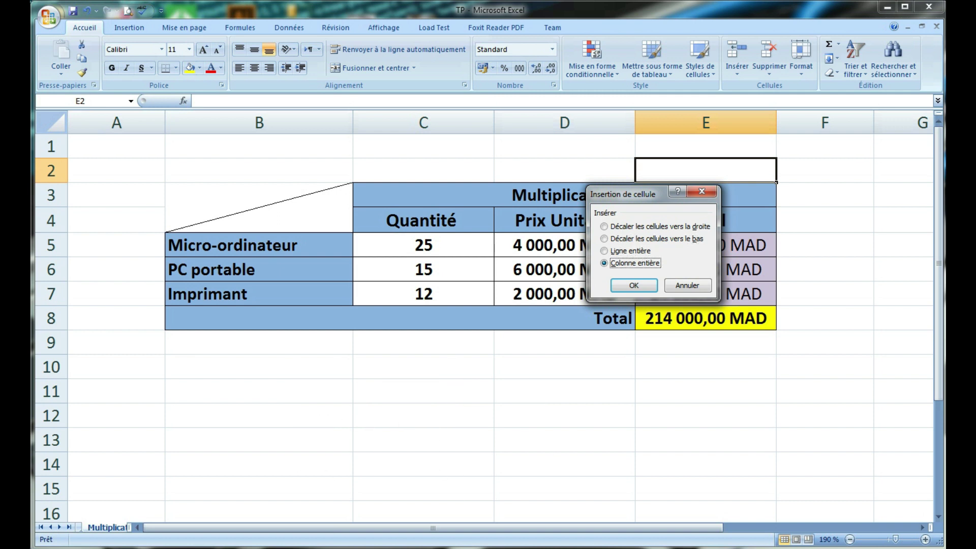
{"action": "key", "text": "Up"}
{"action": "key", "text": "Down"}
{"action": "key", "text": "Up"}
{"action": "key", "text": "Up"}
{"action": "key", "text": "Up"}
{"action": "key", "text": "Down"}
{"action": "key", "text": "Down"}
{"action": "key", "text": "Down"}
{"action": "key", "text": "Return"}
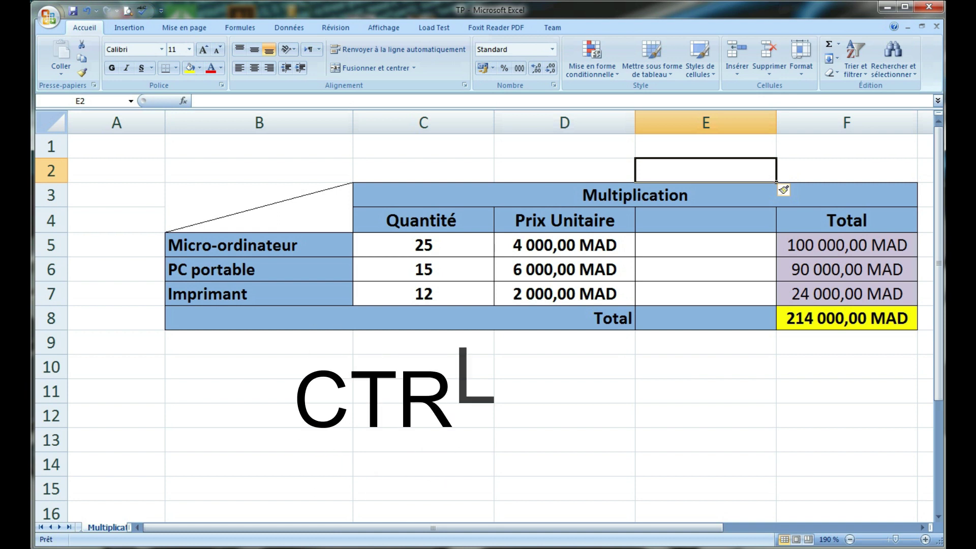
Delete the empty column E with the Colonne entière option.
{"action": "key", "text": "ctrl+minus"}
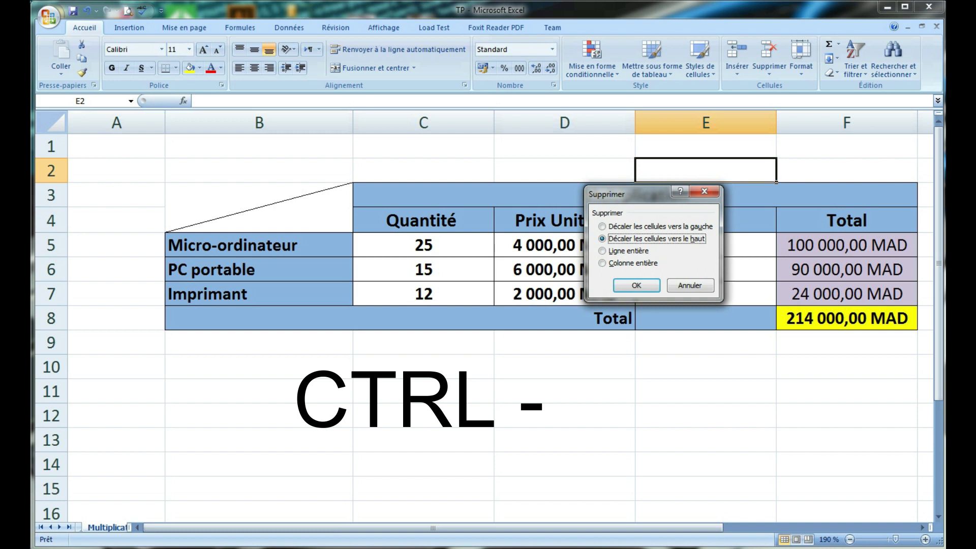
{"action": "key", "text": "Down"}
{"action": "key", "text": "Down"}
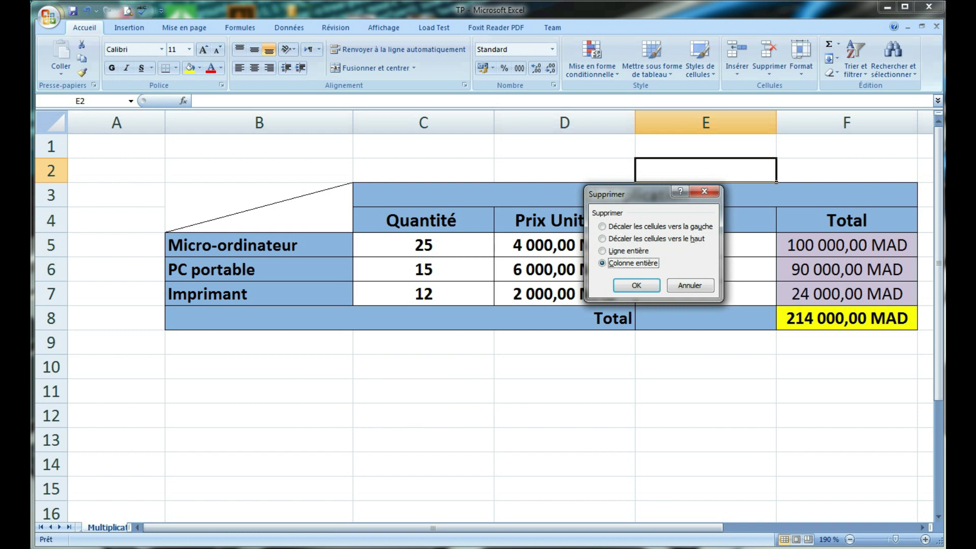
{"action": "key", "text": "Return"}
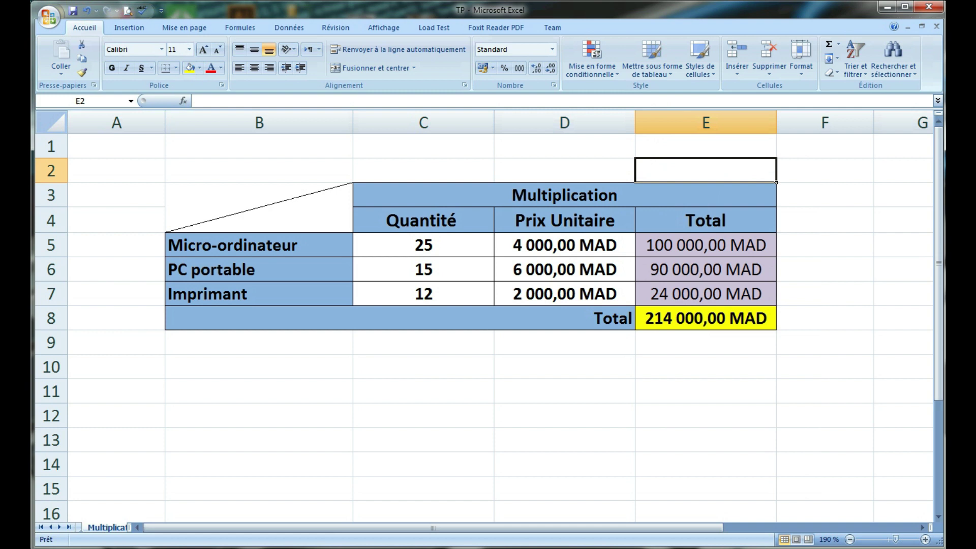
Insert two entire columns before the Total column, based on the selected cells E2:F2.
{"action": "left_click", "coordinate": [564, 169]}
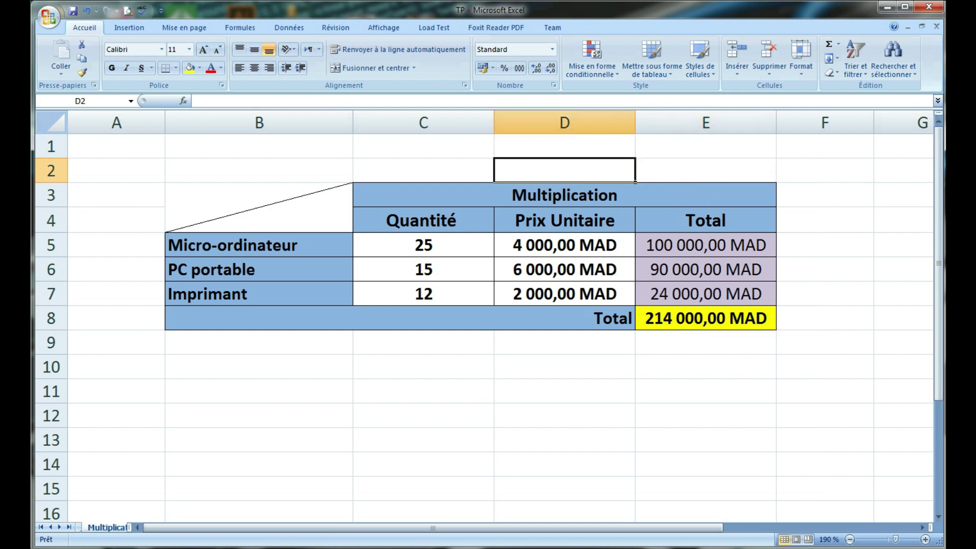
{"action": "left_click", "coordinate": [706, 170]}
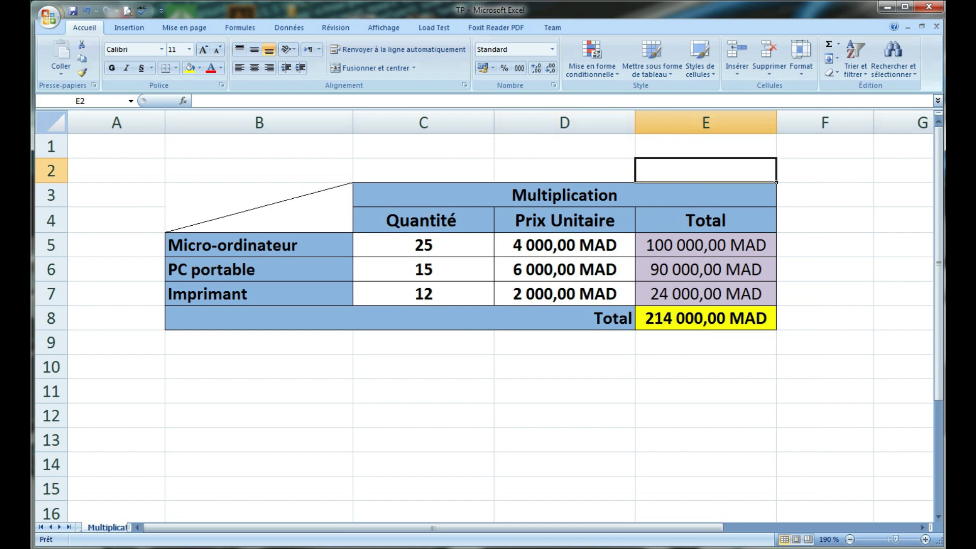
{"action": "left_click", "coordinate": [564, 170]}
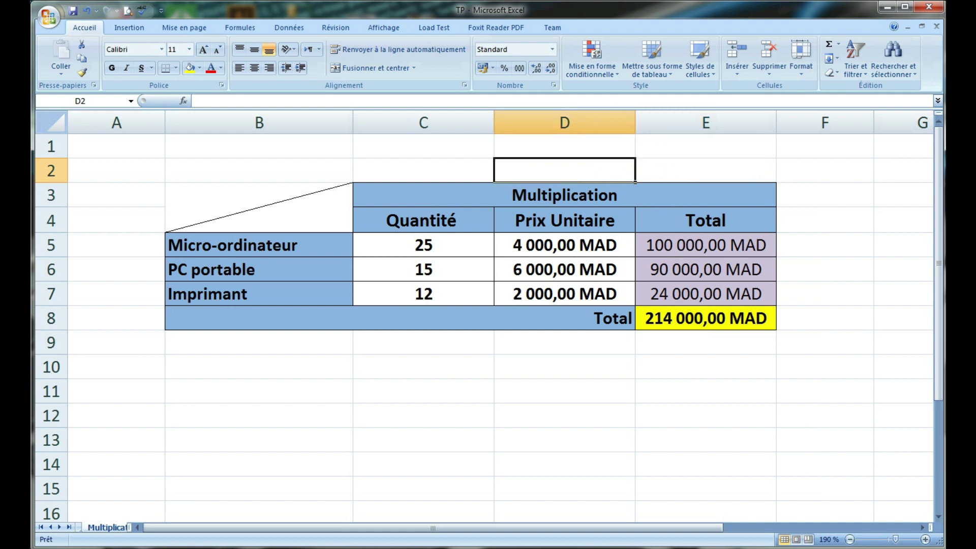
{"action": "left_click", "coordinate": [705, 170]}
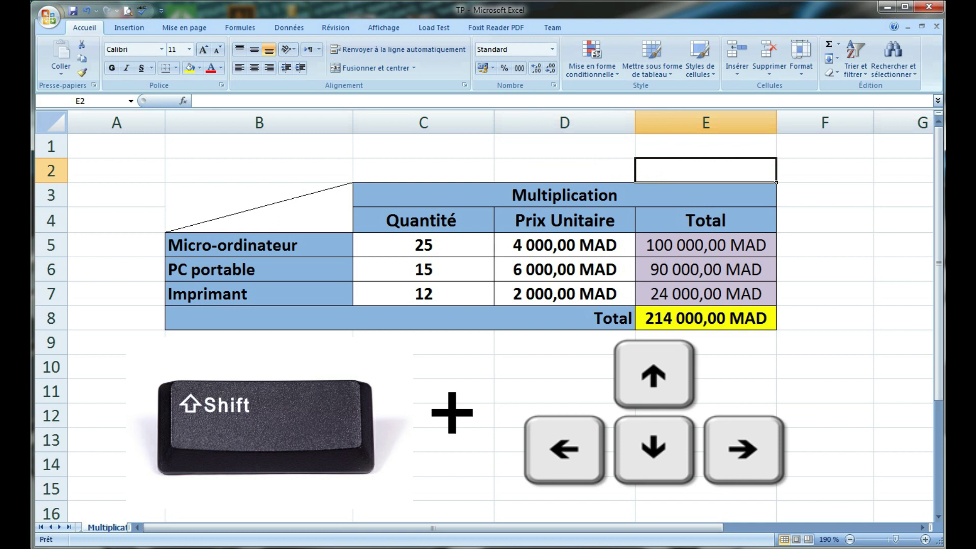
{"action": "key", "text": "shift+Right"}
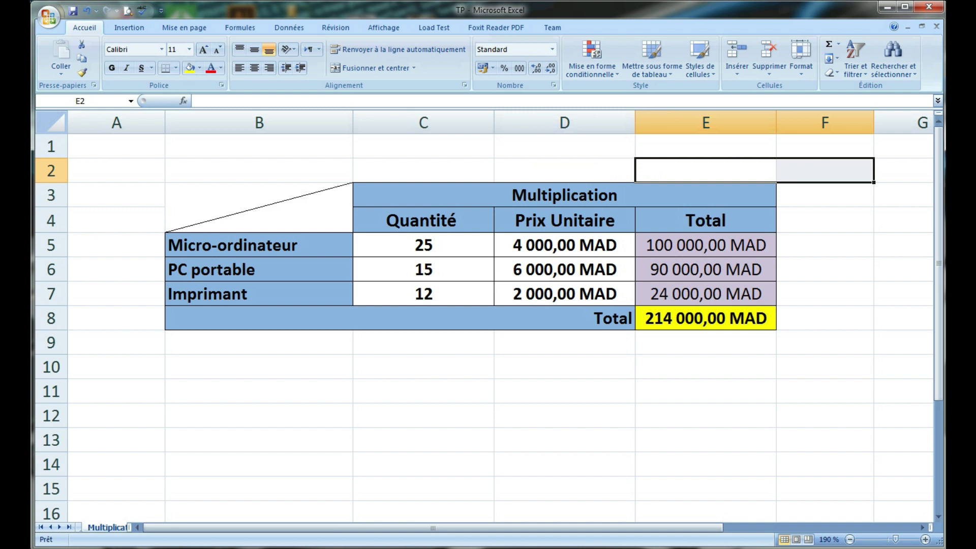
{"action": "key", "text": "ctrl+plus"}
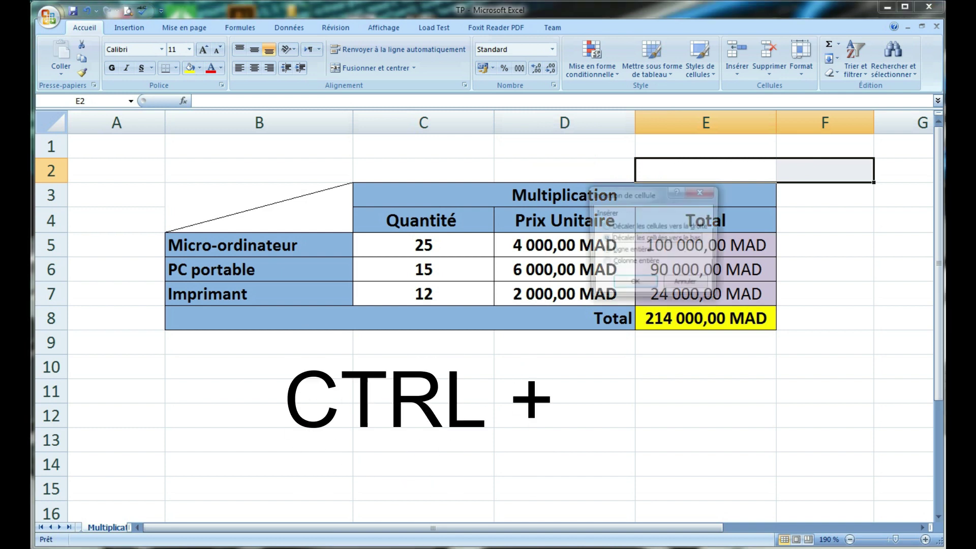
{"action": "key", "text": "Down"}
{"action": "key", "text": "Down"}
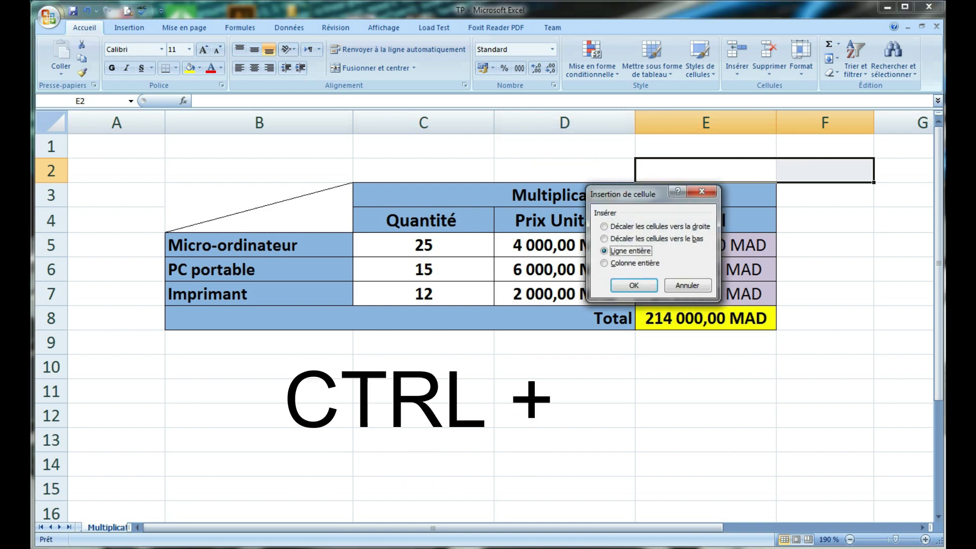
{"action": "key", "text": "Return"}
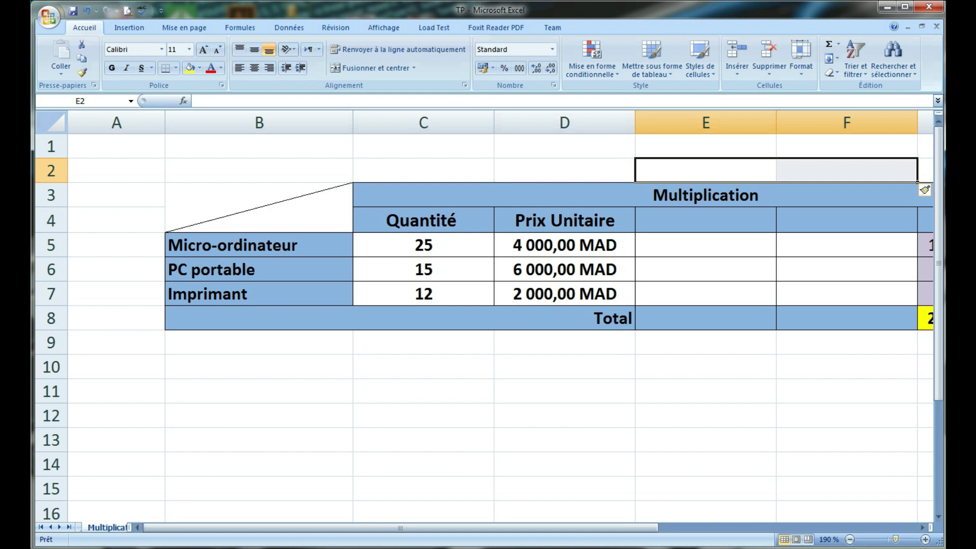
Delete the two empty columns E and F by removing entire columns from the selection E2:F2.
{"action": "left_click", "coordinate": [850, 540]}
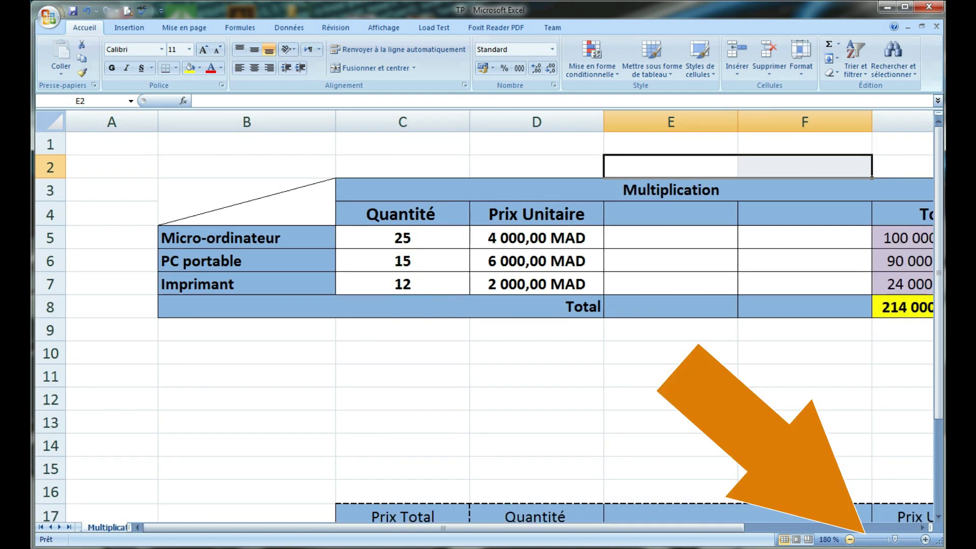
{"action": "left_click", "coordinate": [850, 539]}
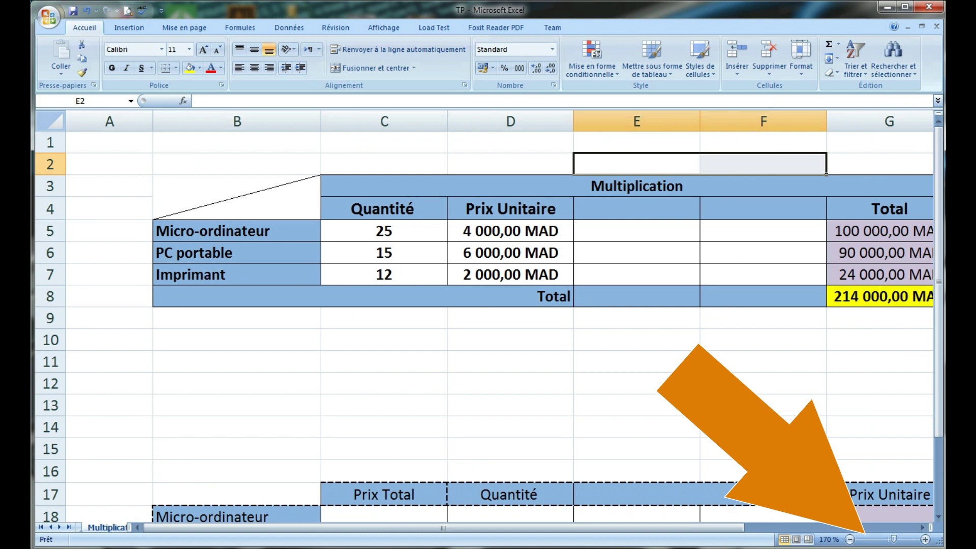
{"action": "left_click", "coordinate": [850, 540]}
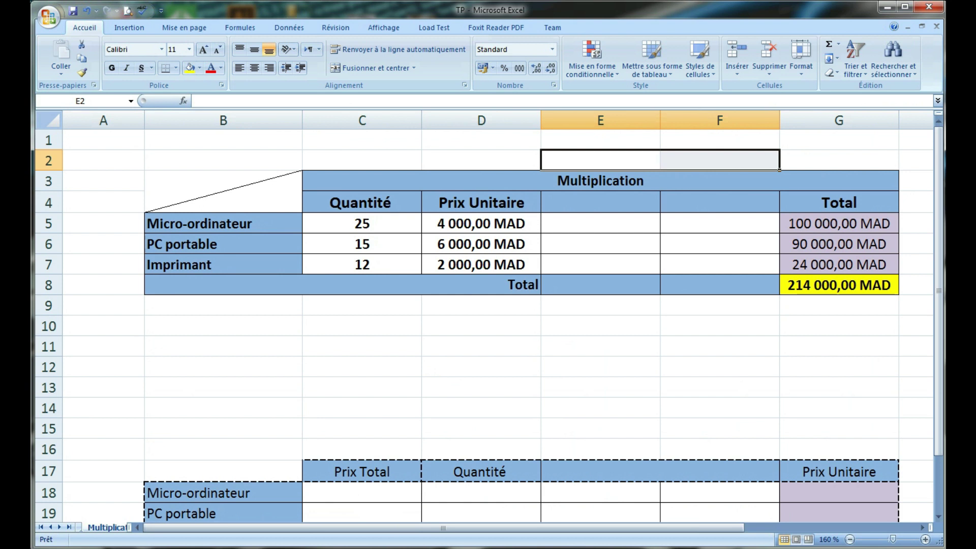
{"action": "left_click", "coordinate": [482, 161]}
{"action": "left_click", "coordinate": [601, 160]}
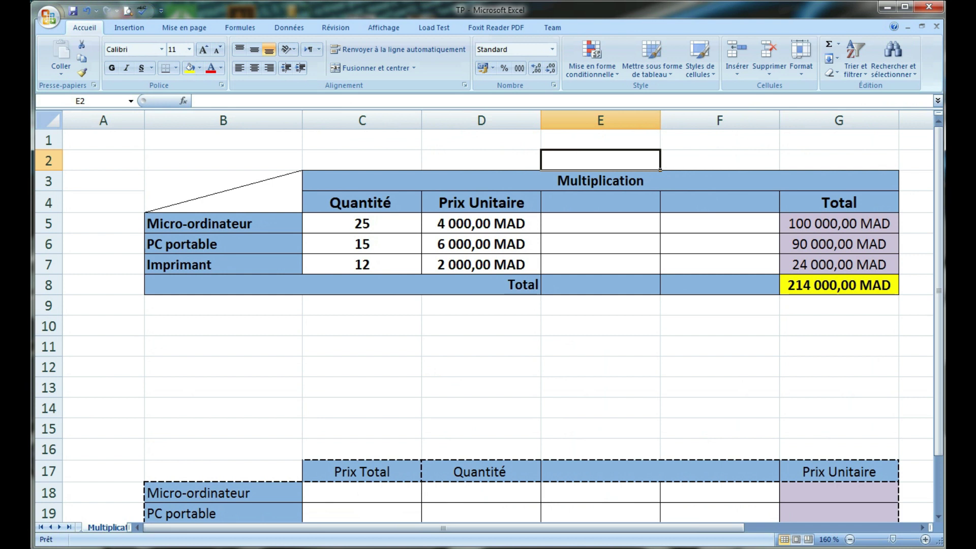
{"action": "left_click_drag", "start_coordinate": [600, 160], "coordinate": [719, 160]}
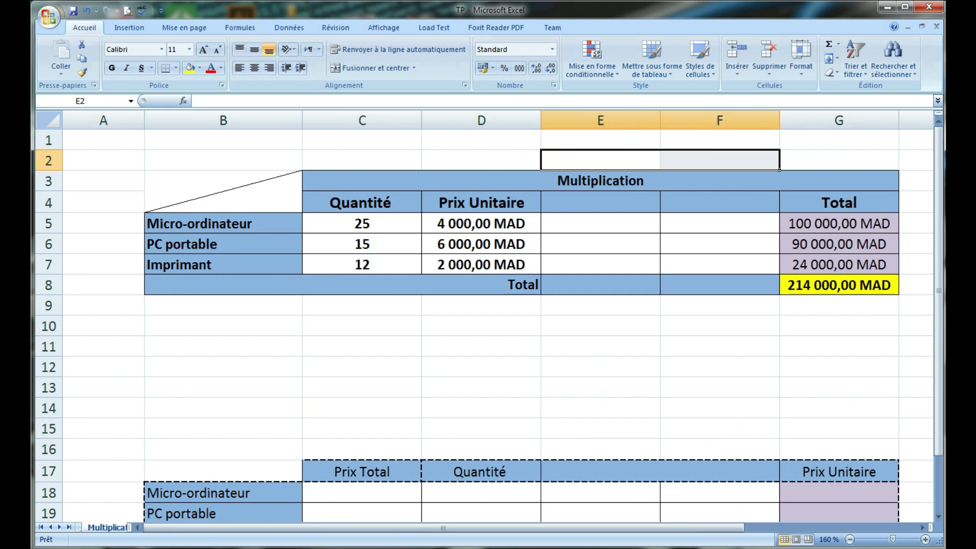
{"action": "key", "text": "ctrl+minus"}
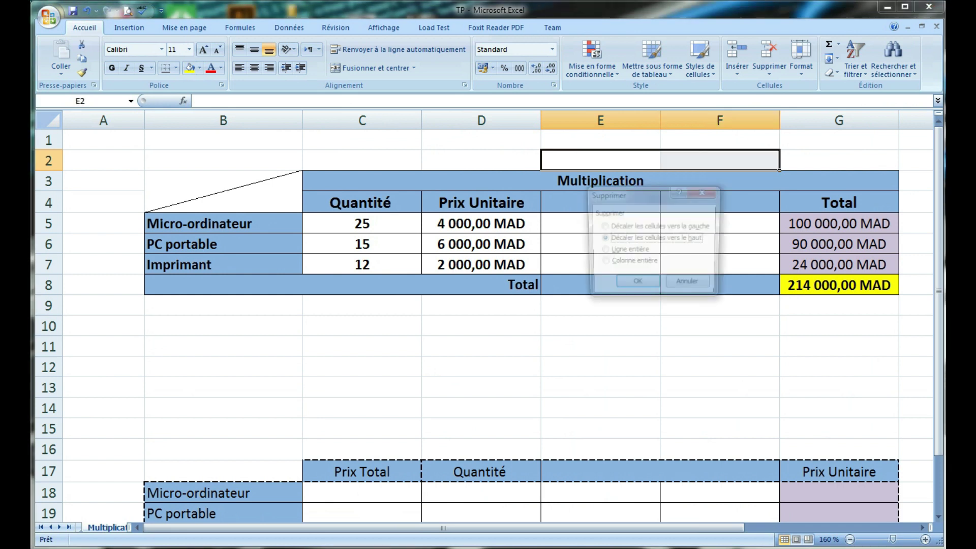
{"action": "key", "text": "Down"}
{"action": "key", "text": "Down"}
{"action": "key", "text": "Up"}
{"action": "key", "text": "Down"}
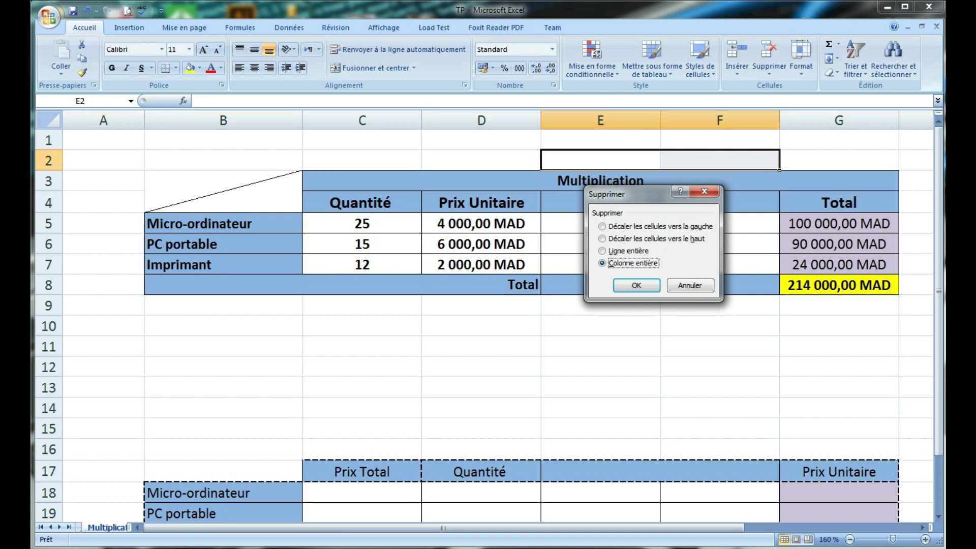
{"action": "key", "text": "Return"}
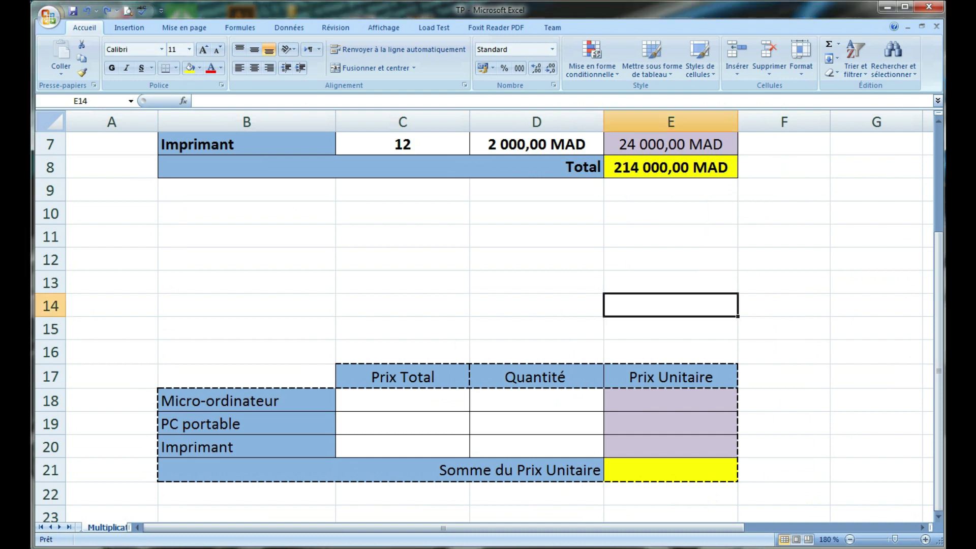
Enter 30000 as the Prix Total of Micro-ordinateur in cell C18 of the lower table.
{"action": "left_click", "coordinate": [458, 402]}
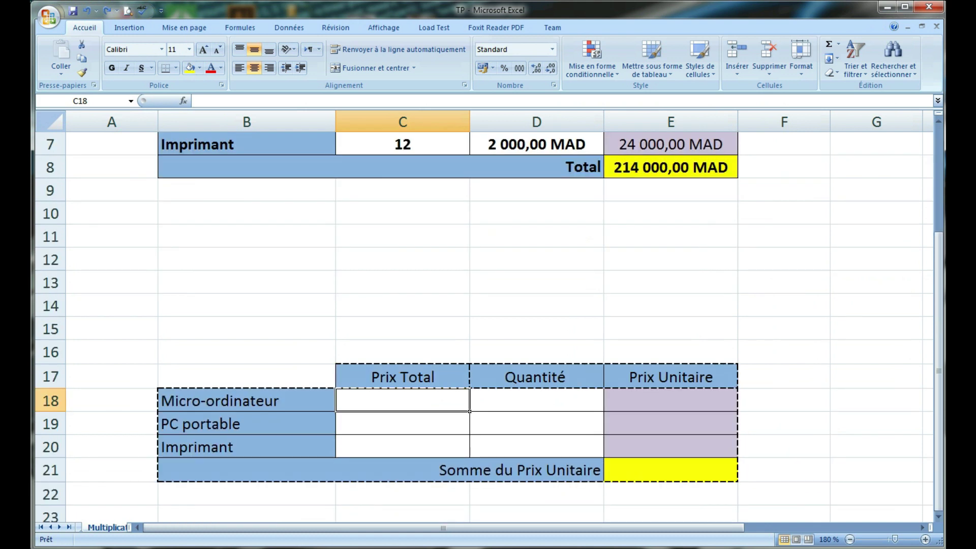
{"action": "type", "text": "30000"}
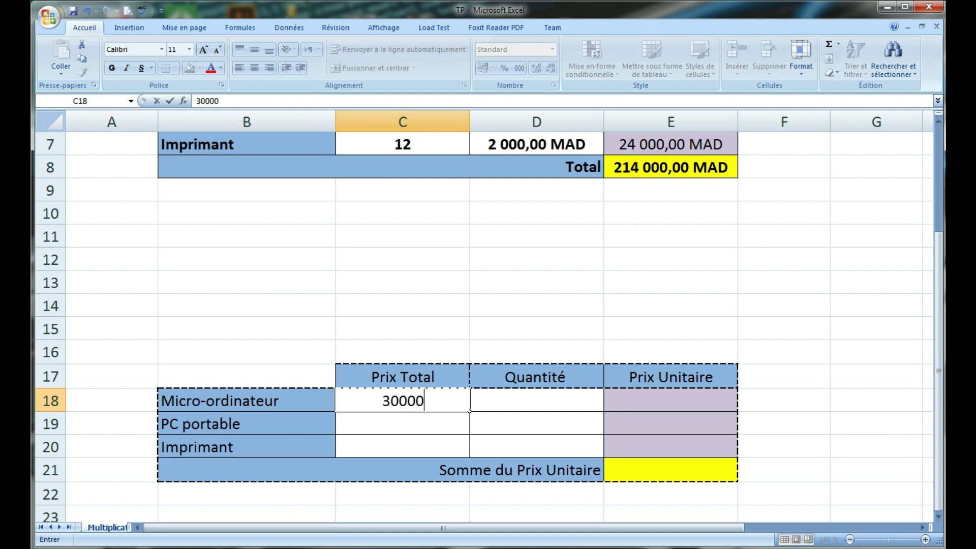
{"action": "key", "text": "Return"}
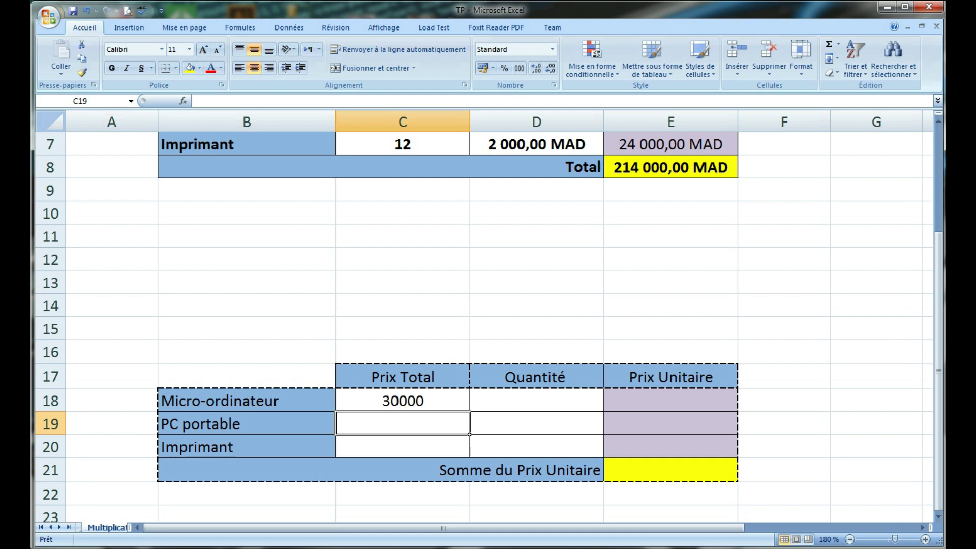
Enter the Prix Total values 20000 for PC portable in C19 and 15000 for Imprimant in C20.
{"action": "type", "text": "20000"}
{"action": "key", "text": "Return"}
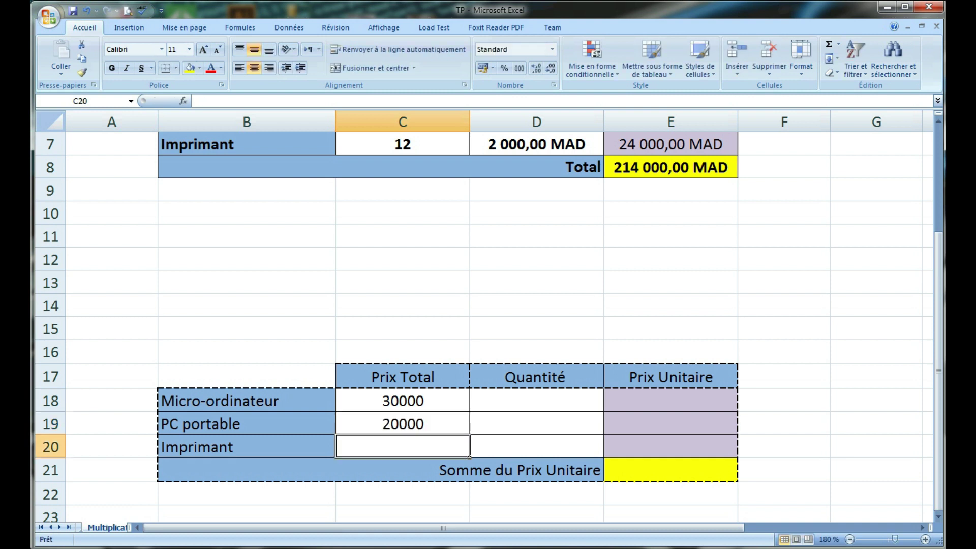
{"action": "type", "text": "15000"}
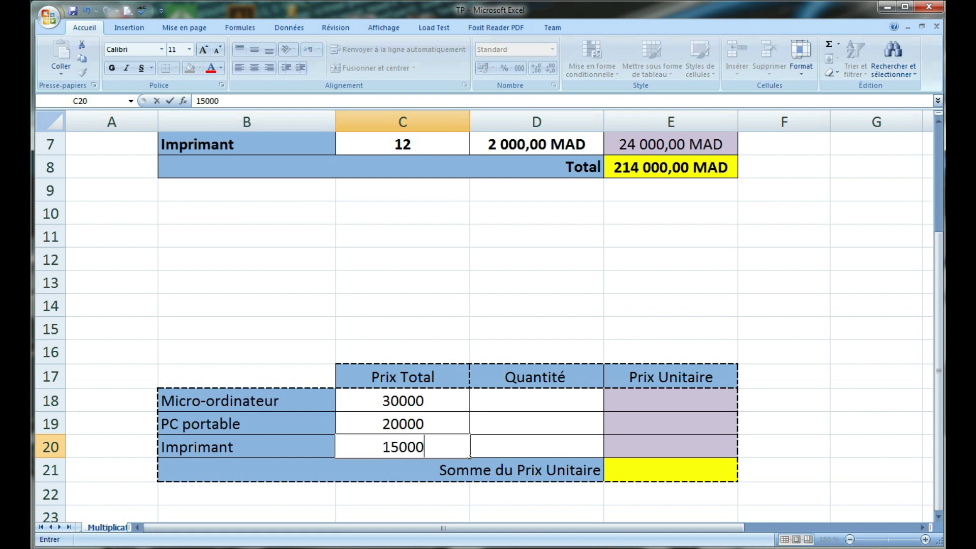
{"action": "key", "text": "Tab"}
Fill the Quantité cells D18:D20 with 15, 12 and 8.
{"action": "key", "text": "Up"}
{"action": "key", "text": "Up"}
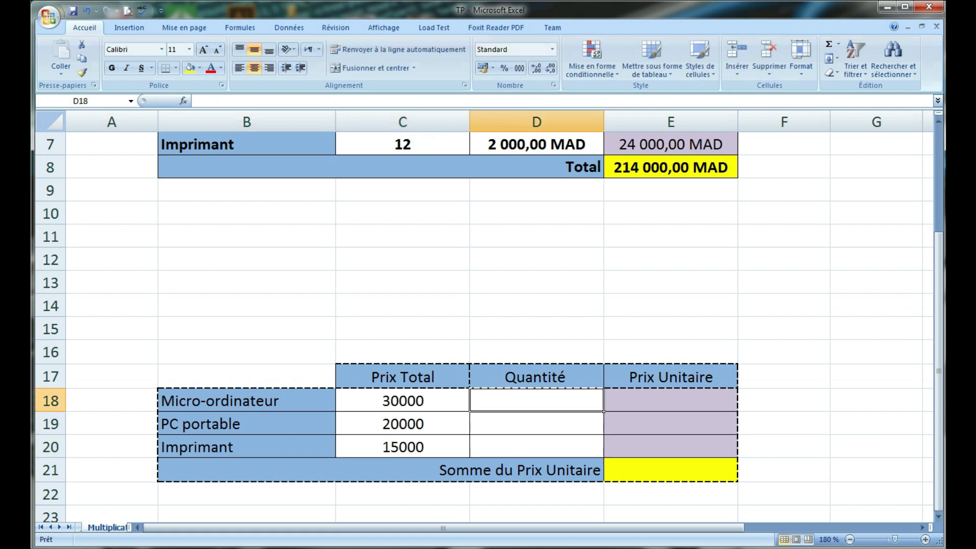
{"action": "type", "text": "15"}
{"action": "key", "text": "Return"}
{"action": "type", "text": "12"}
{"action": "key", "text": "Return"}
{"action": "type", "text": "8"}
{"action": "left_click", "coordinate": [671, 423]}
Calculate the Prix Unitaire of Micro-ordinateur in E18 with the division formula =C18/D18.
{"action": "left_click", "coordinate": [672, 401]}
{"action": "type", "text": "="}
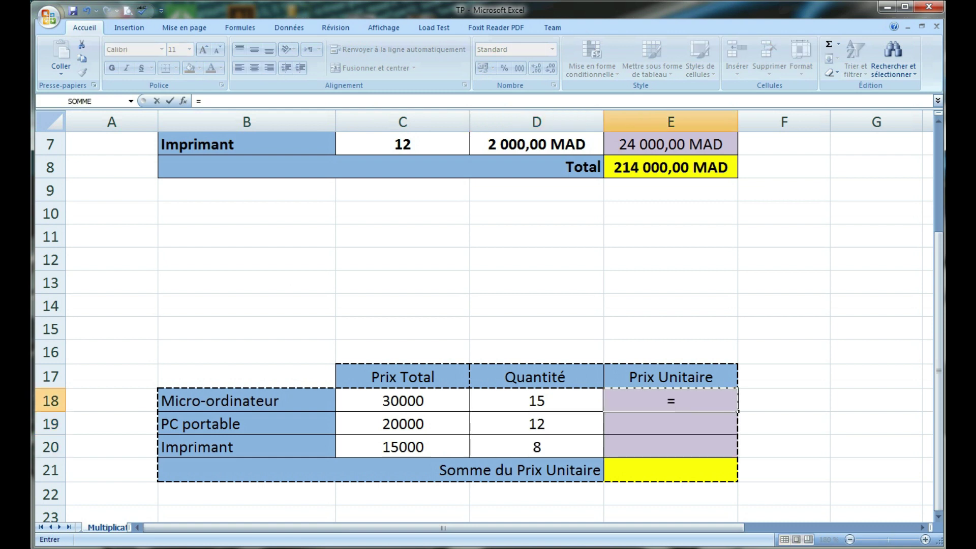
{"action": "left_click", "coordinate": [402, 400]}
{"action": "type", "text": "/"}
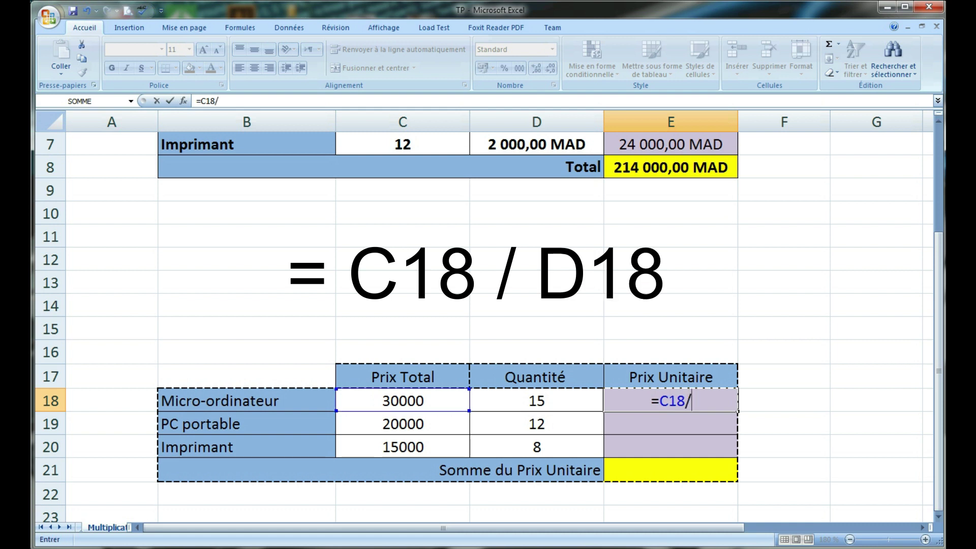
{"action": "left_click", "coordinate": [537, 401]}
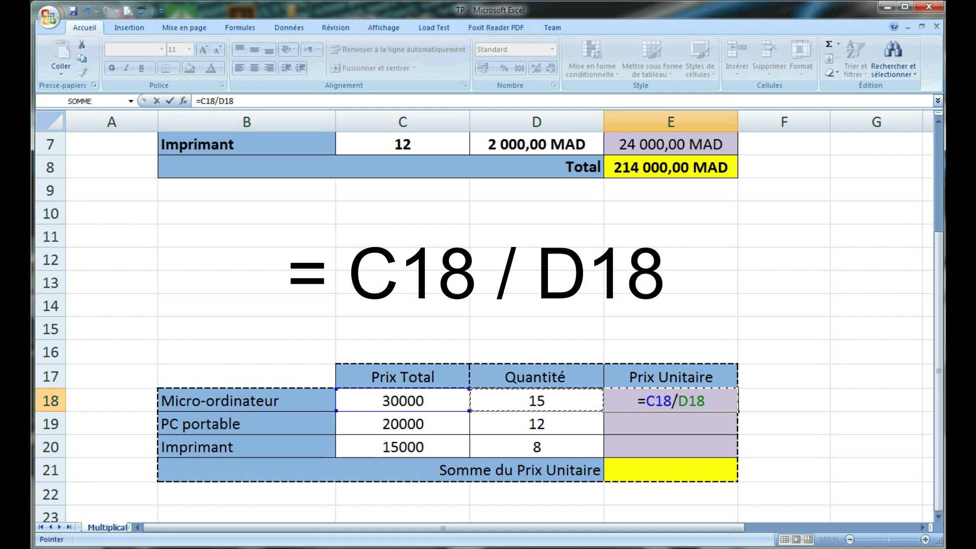
{"action": "key", "text": "Return"}
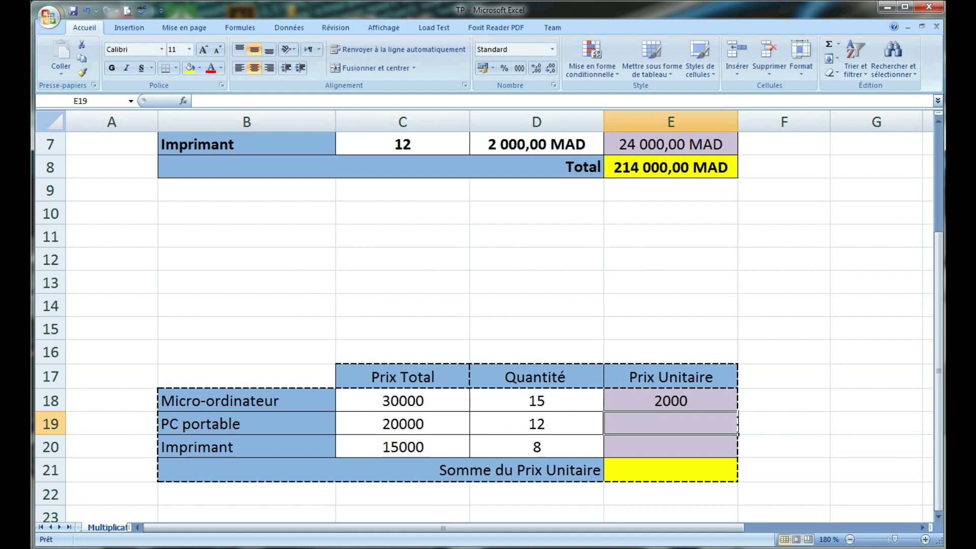
Clear the division formula from E18 and calculate the unit price there with the QUOTIENT function of C18 and D18.
{"action": "left_click", "coordinate": [671, 401]}
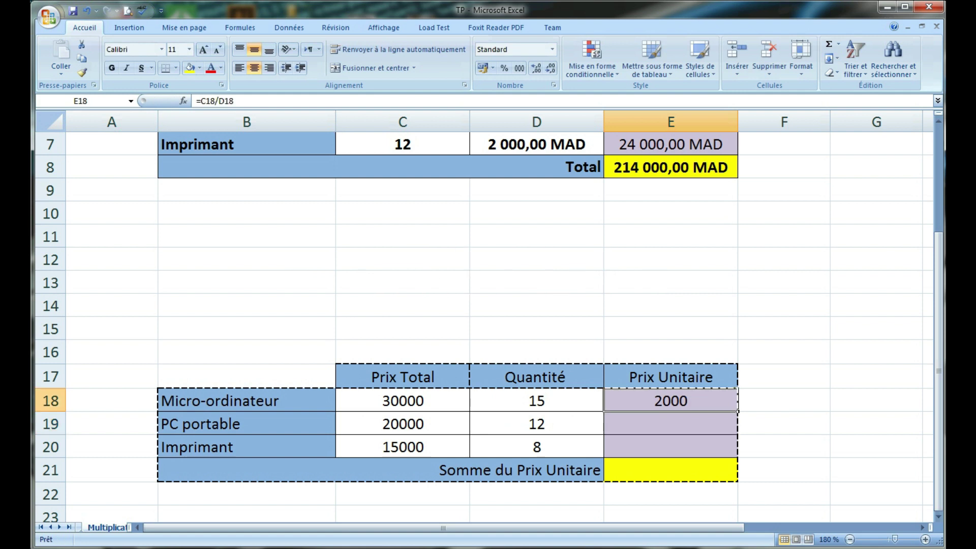
{"action": "key", "text": "Delete"}
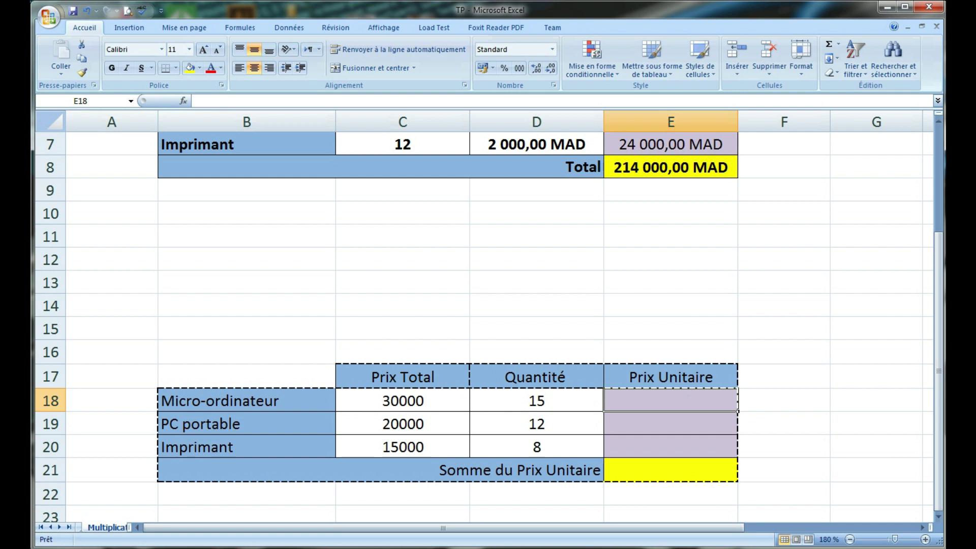
{"action": "type", "text": "="}
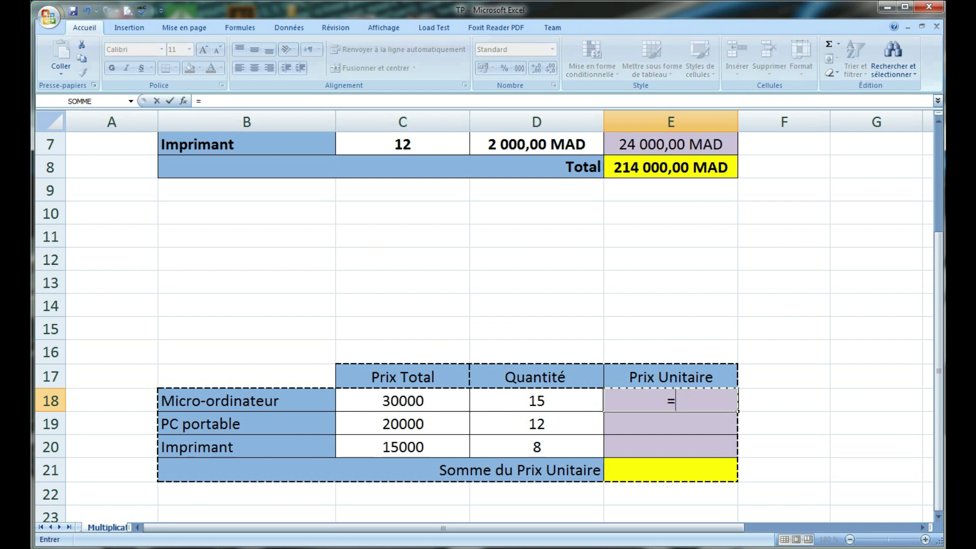
{"action": "type", "text": "qu"}
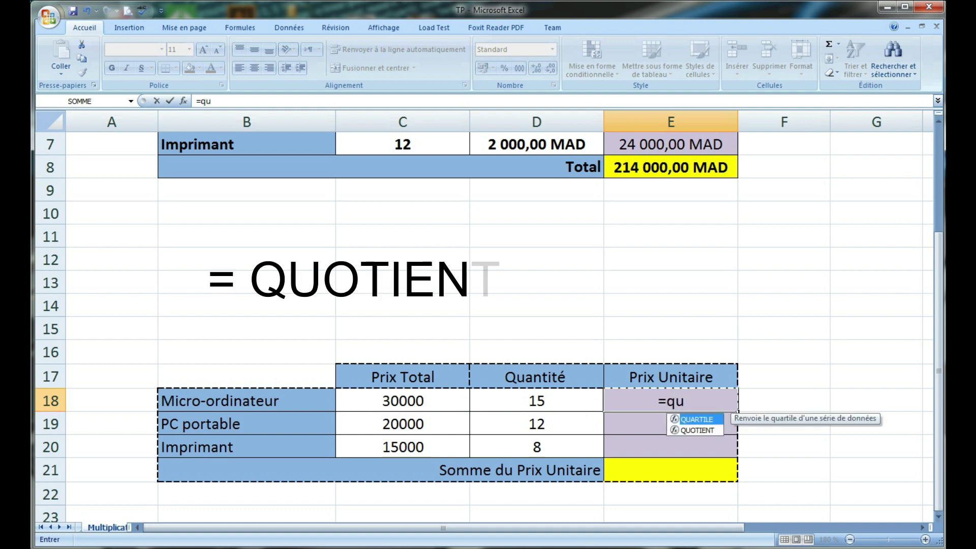
{"action": "key", "text": "Down"}
{"action": "key", "text": "Tab"}
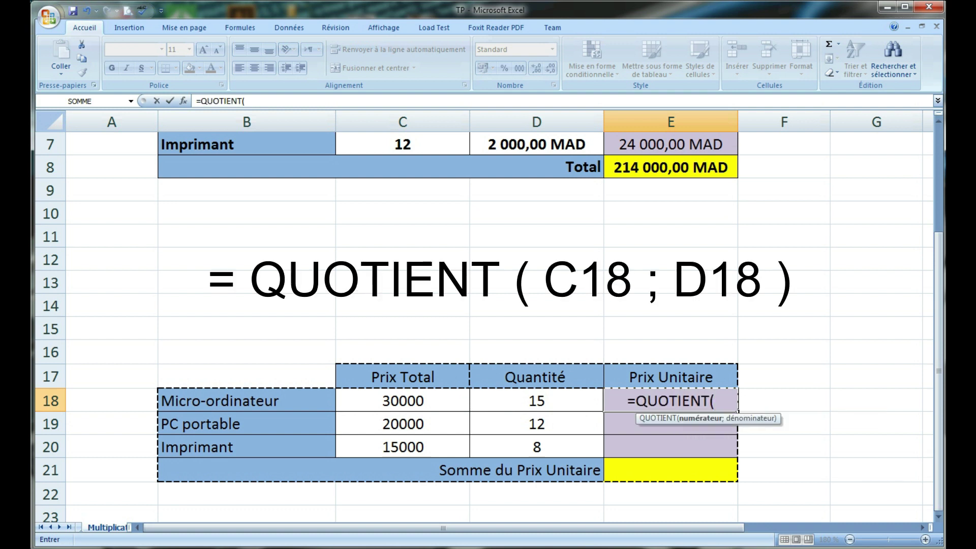
{"action": "left_click", "coordinate": [403, 400]}
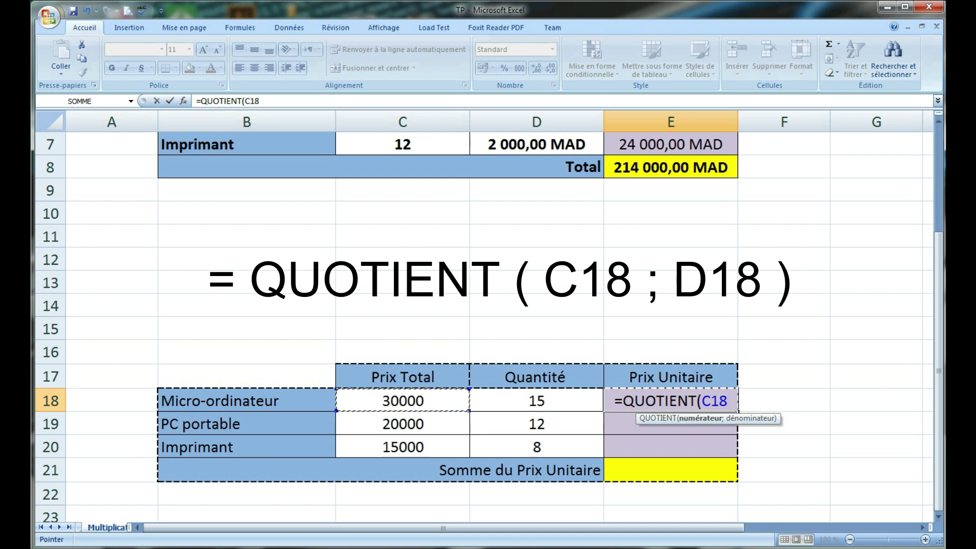
{"action": "type", "text": ";"}
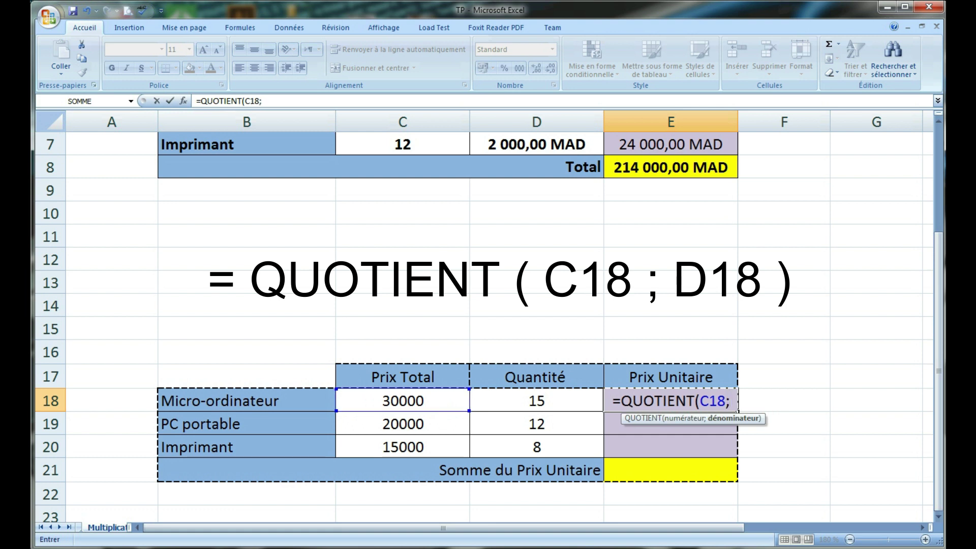
{"action": "left_click", "coordinate": [537, 401]}
{"action": "key", "text": "Return"}
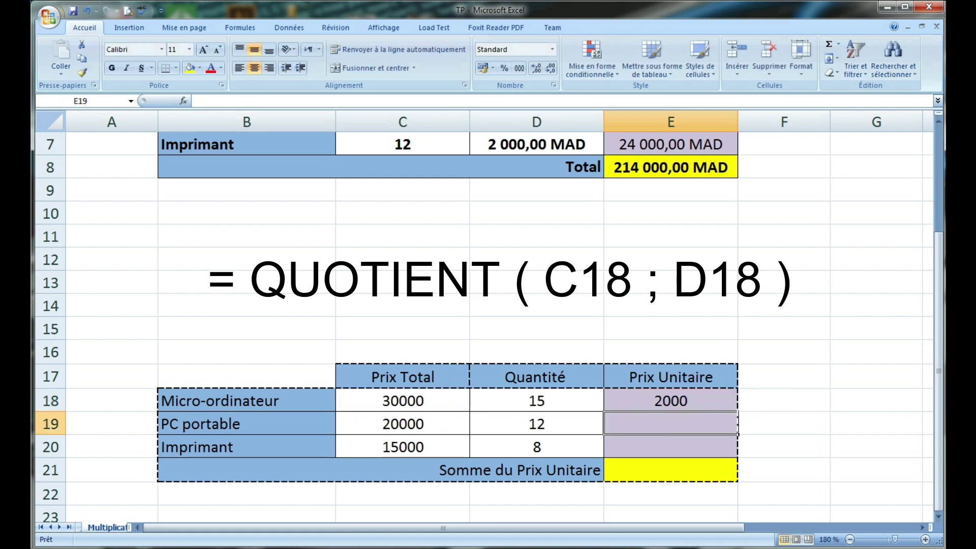
Calculate the Prix Unitaire of PC portable in E19 with the QUOTIENT function of C19 and D19.
{"action": "type", "text": "="}
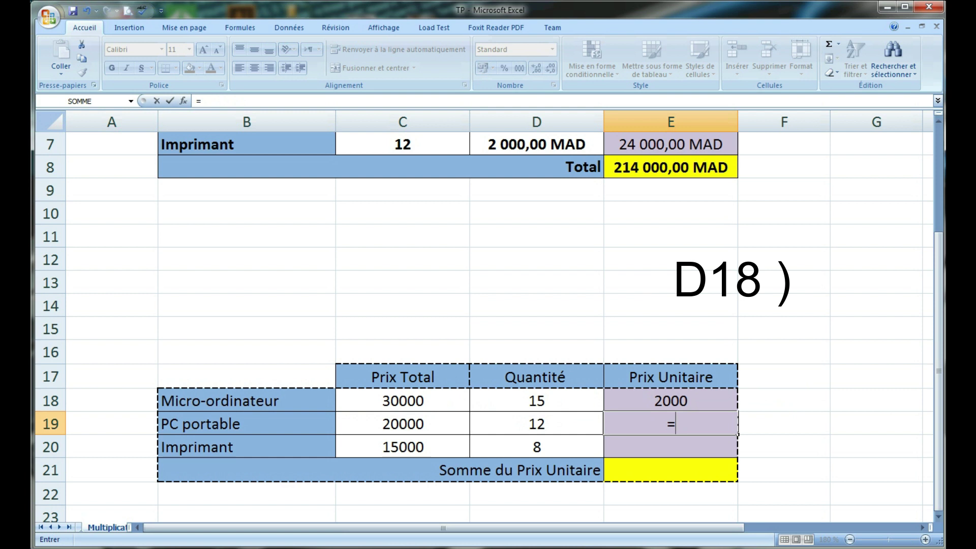
{"action": "type", "text": "qu"}
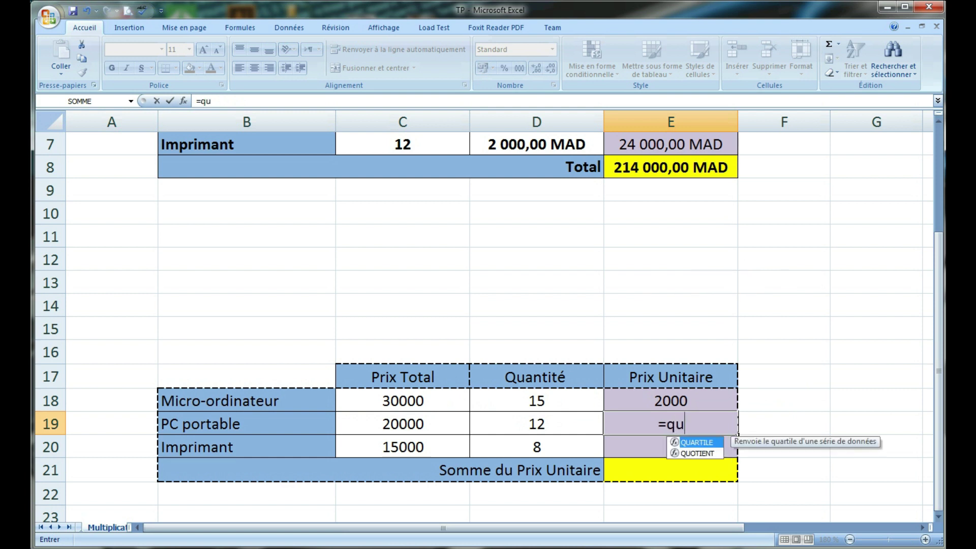
{"action": "key", "text": "Down"}
{"action": "key", "text": "Tab"}
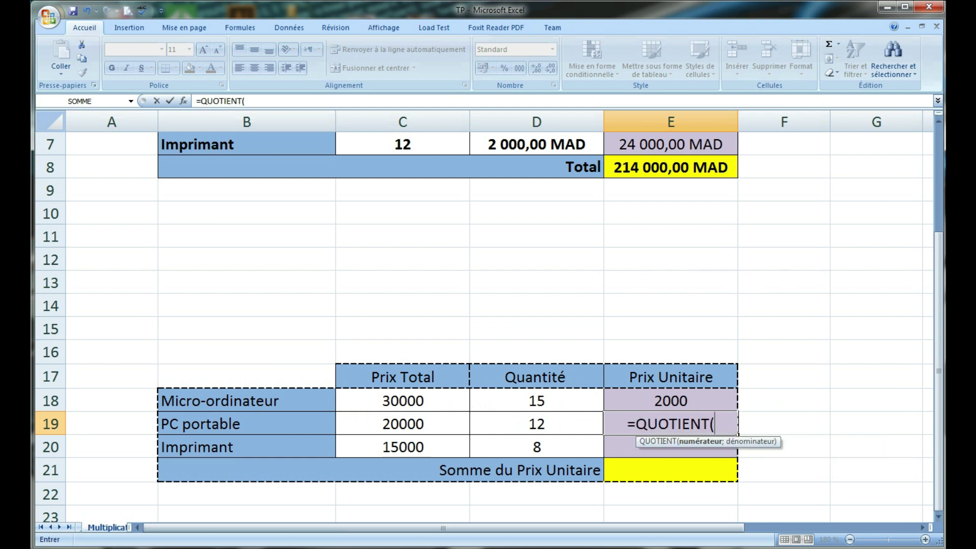
{"action": "left_click", "coordinate": [402, 423]}
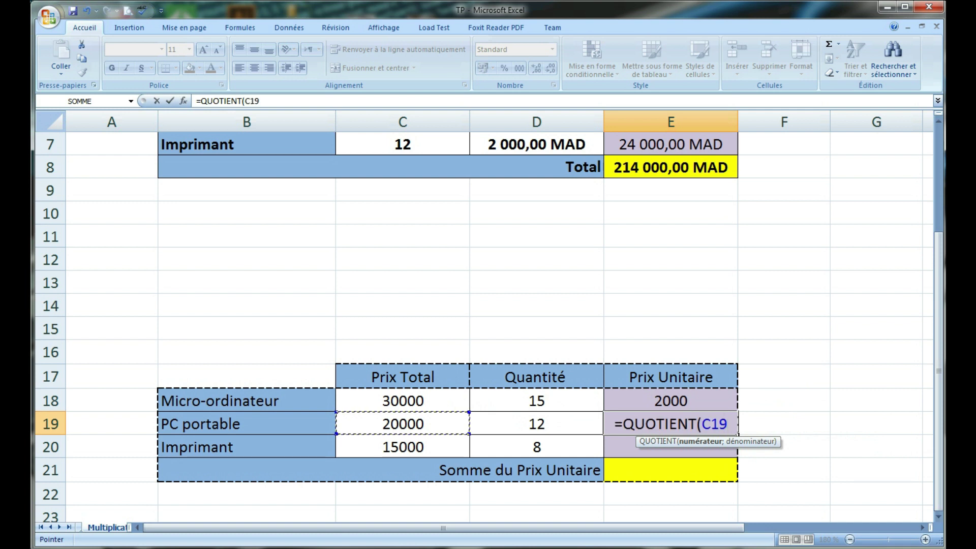
{"action": "type", "text": ";"}
{"action": "key", "text": "Left"}
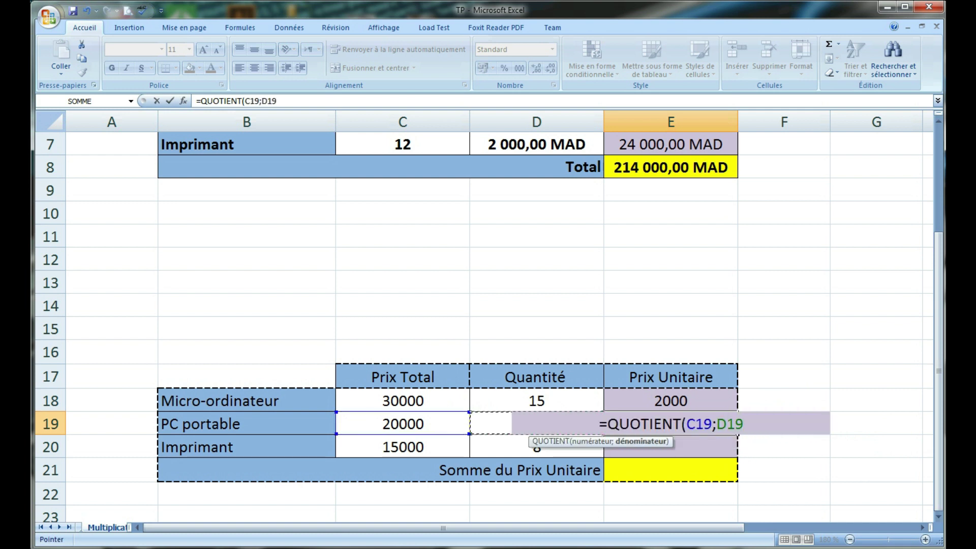
{"action": "key", "text": "Return"}
Copy the QUOTIENT formula from E19 down to the Imprimant row in E20 and select the unit prices E18:E20.
{"action": "left_click", "coordinate": [671, 423]}
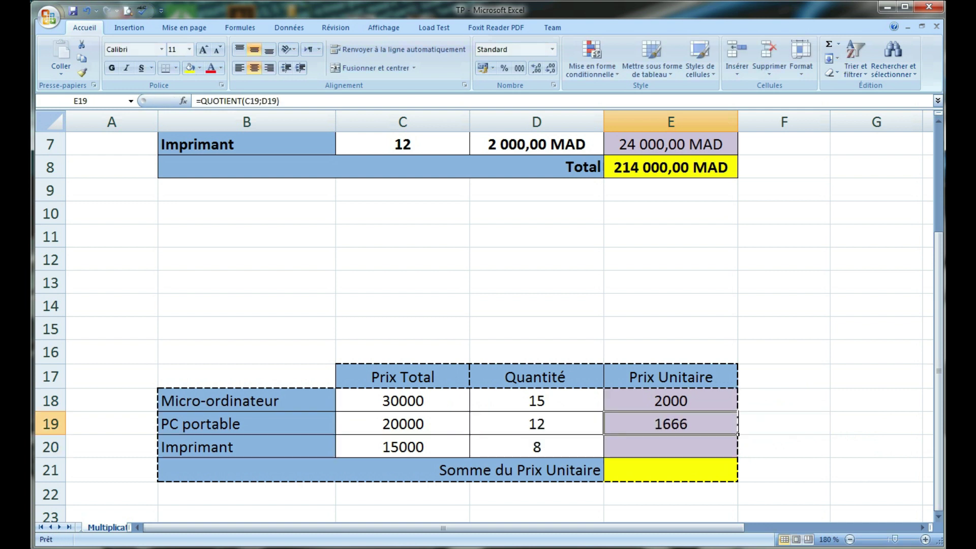
{"action": "left_click_drag", "start_coordinate": [738, 434], "coordinate": [737, 458]}
{"action": "left_click", "coordinate": [671, 447]}
{"action": "left_click_drag", "start_coordinate": [671, 400], "coordinate": [671, 447]}
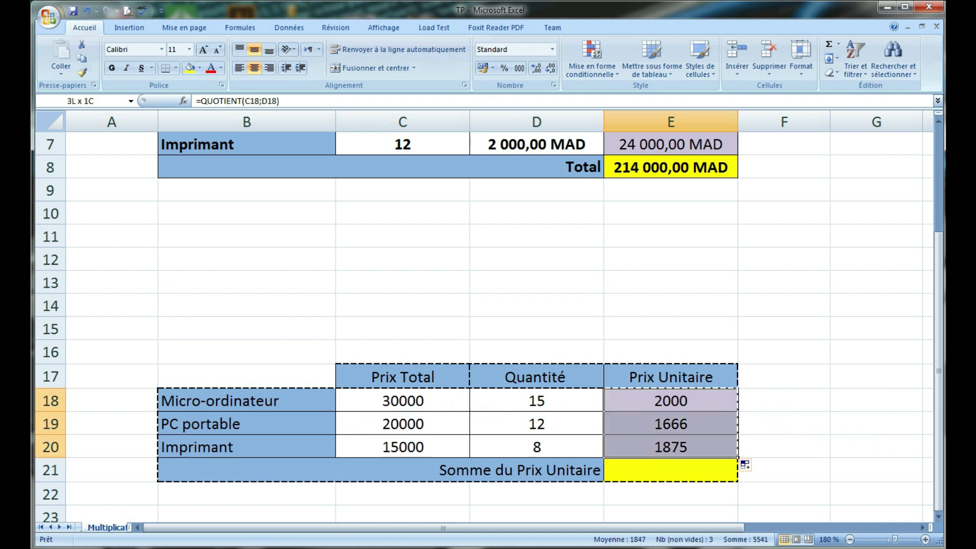
Format the Prix Total values C18:C20 as Monétaire with the MAD currency symbol.
{"action": "left_click_drag", "start_coordinate": [403, 401], "coordinate": [403, 447]}
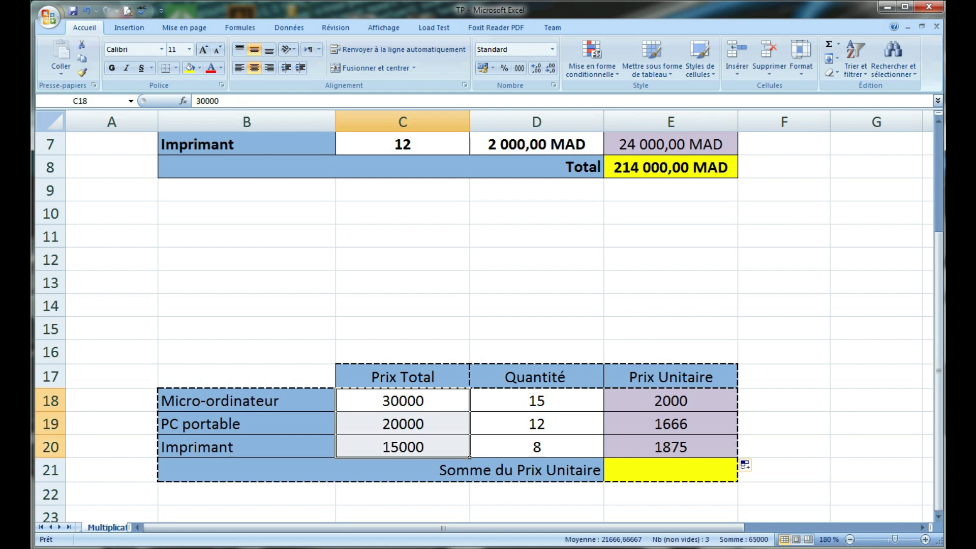
{"action": "right_click", "coordinate": [435, 405]}
{"action": "left_click", "coordinate": [484, 352]}
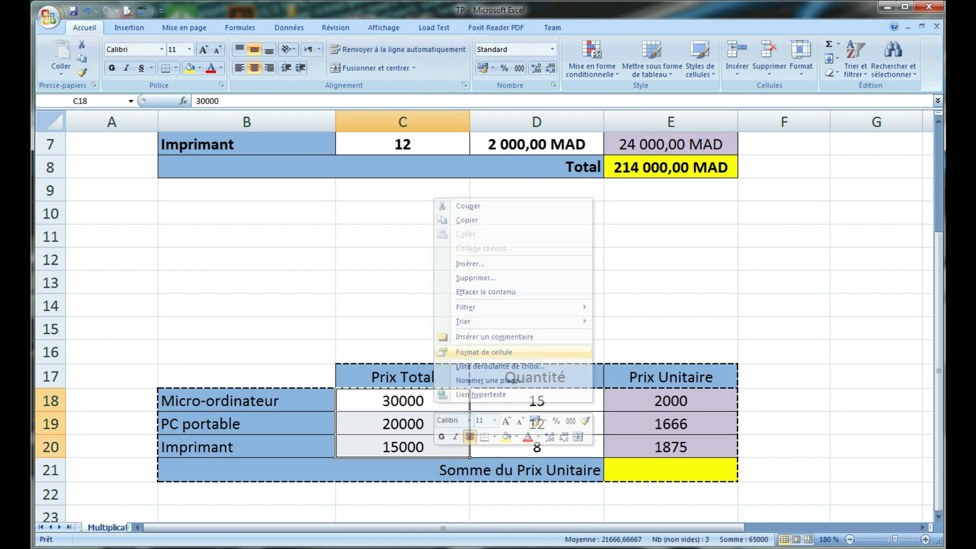
{"action": "left_click", "coordinate": [358, 269]}
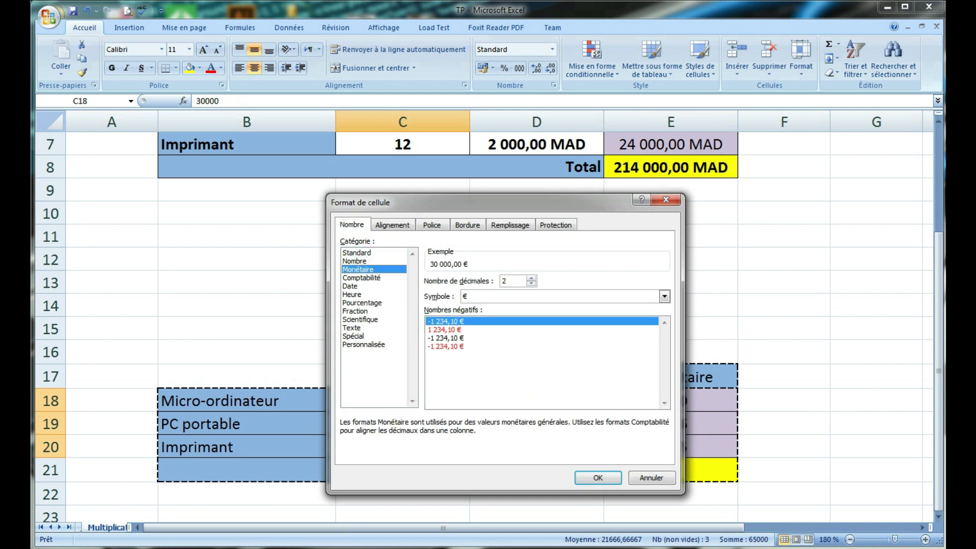
{"action": "left_click", "coordinate": [664, 296]}
{"action": "key", "text": "m"}
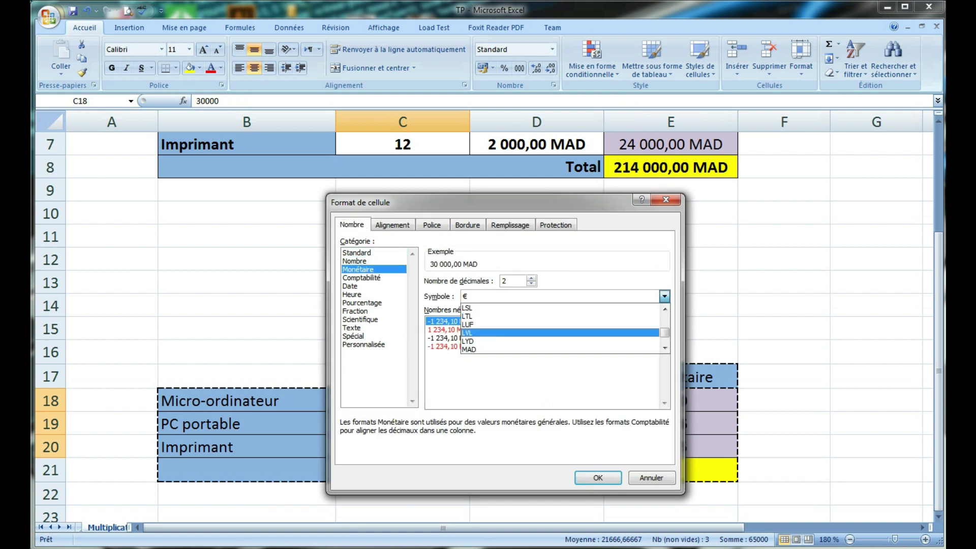
{"action": "left_click", "coordinate": [559, 349]}
{"action": "left_click", "coordinate": [599, 478]}
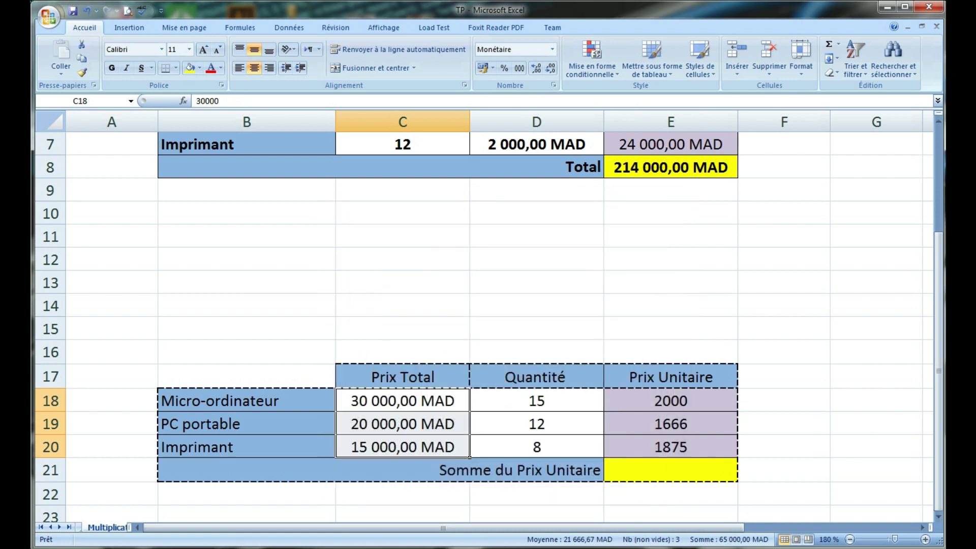
Copy the formatting of cell C18 onto the Prix Unitaire cells E18:E20 with the format painter.
{"action": "left_click_drag", "start_coordinate": [671, 400], "coordinate": [671, 447]}
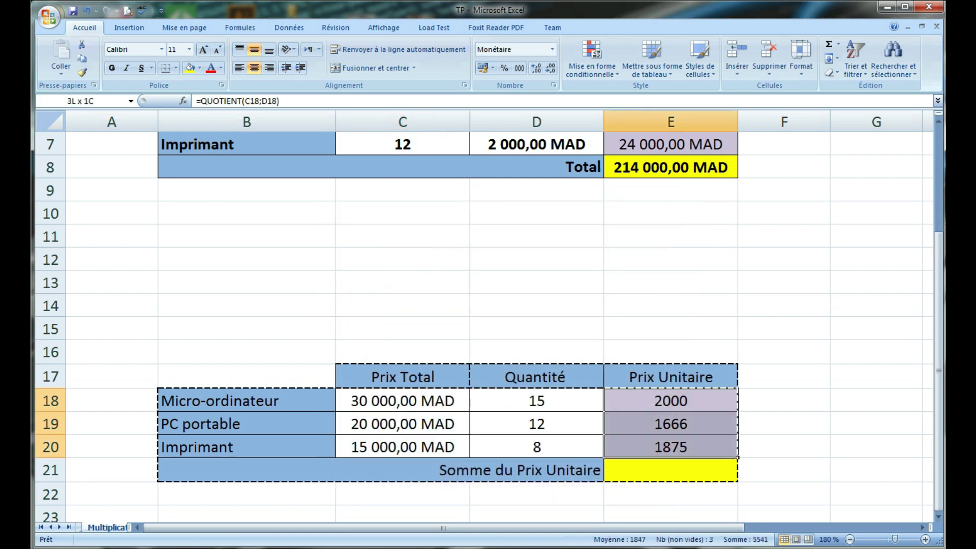
{"action": "left_click", "coordinate": [402, 401]}
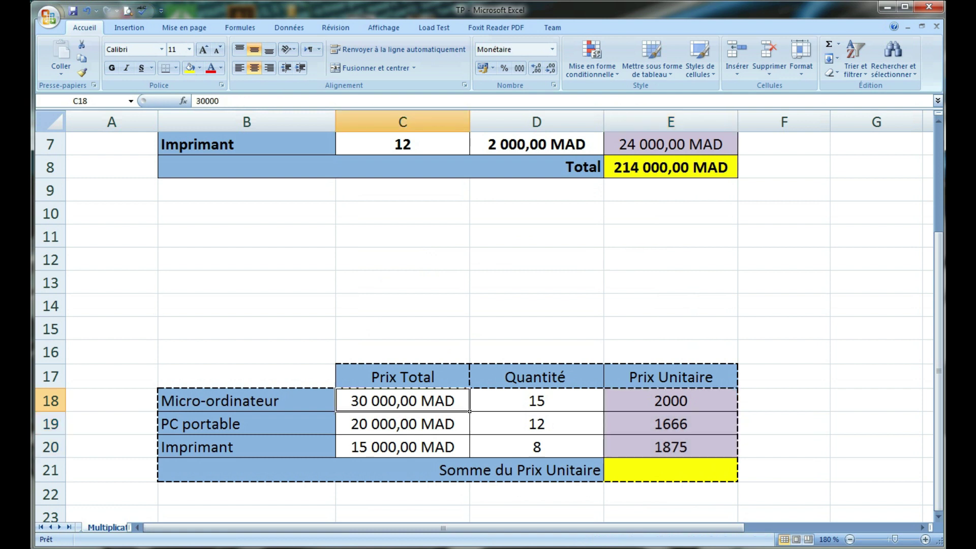
{"action": "left_click", "coordinate": [403, 424]}
{"action": "left_click", "coordinate": [403, 401]}
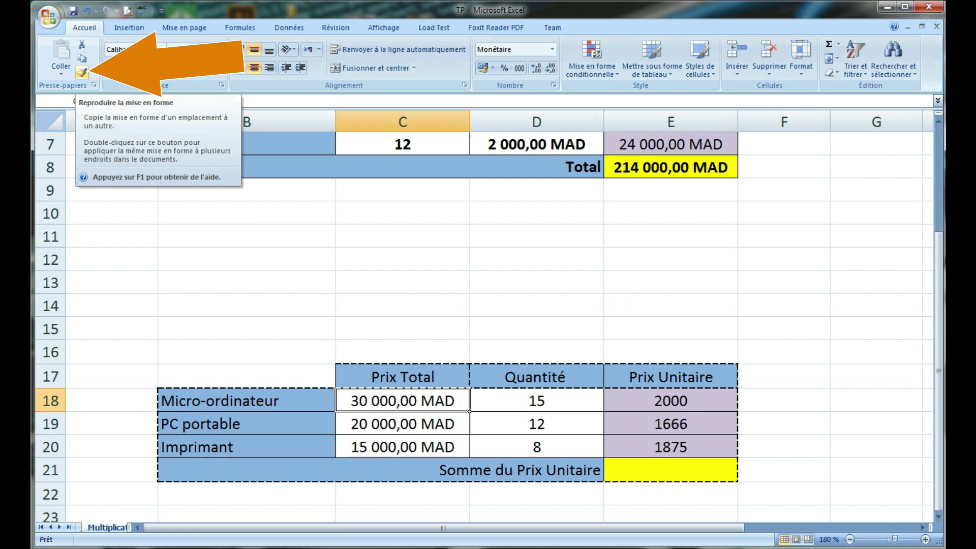
{"action": "left_click", "coordinate": [82, 72]}
{"action": "left_click_drag", "start_coordinate": [671, 401], "coordinate": [671, 448]}
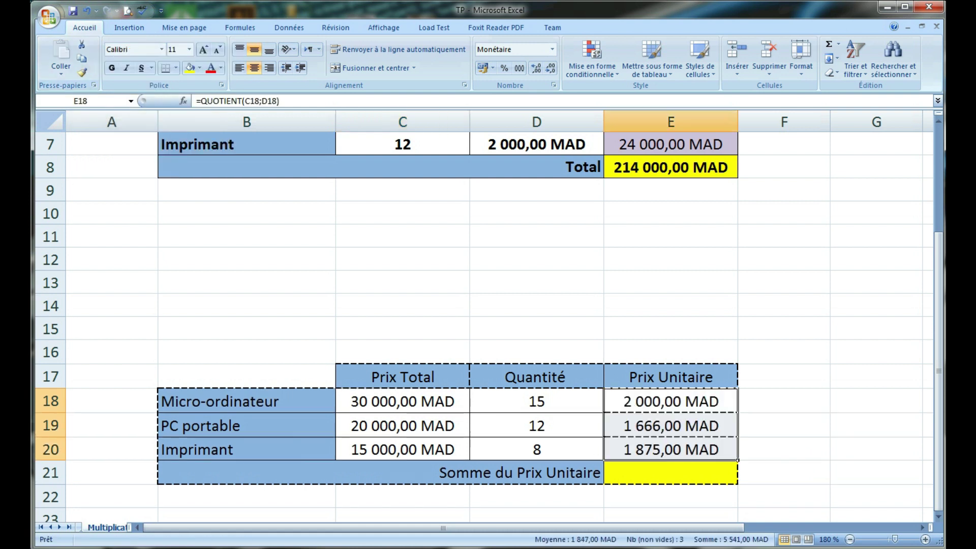
Calculate the Somme du Prix Unitaire in E21 with the SOMME function over E18:E20.
{"action": "left_click", "coordinate": [671, 473]}
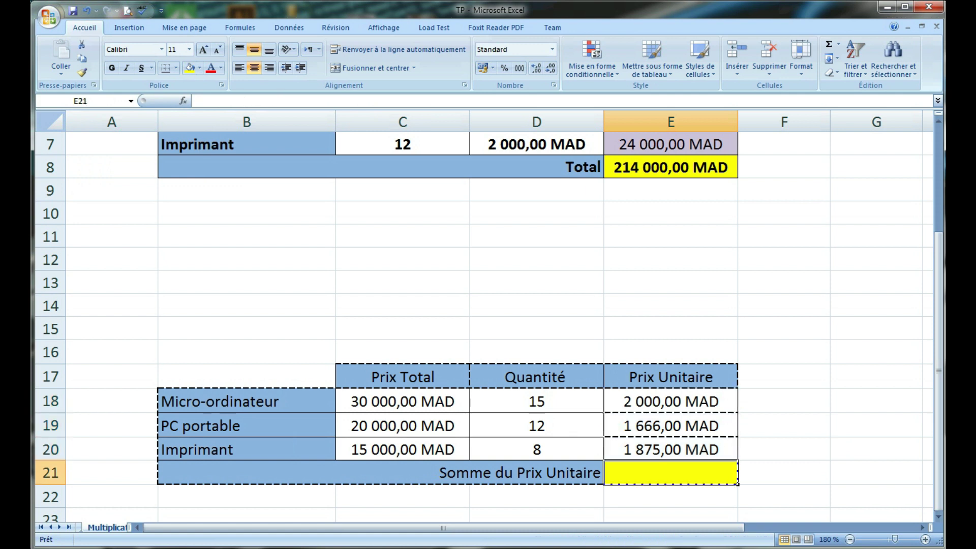
{"action": "type", "text": "=somm"}
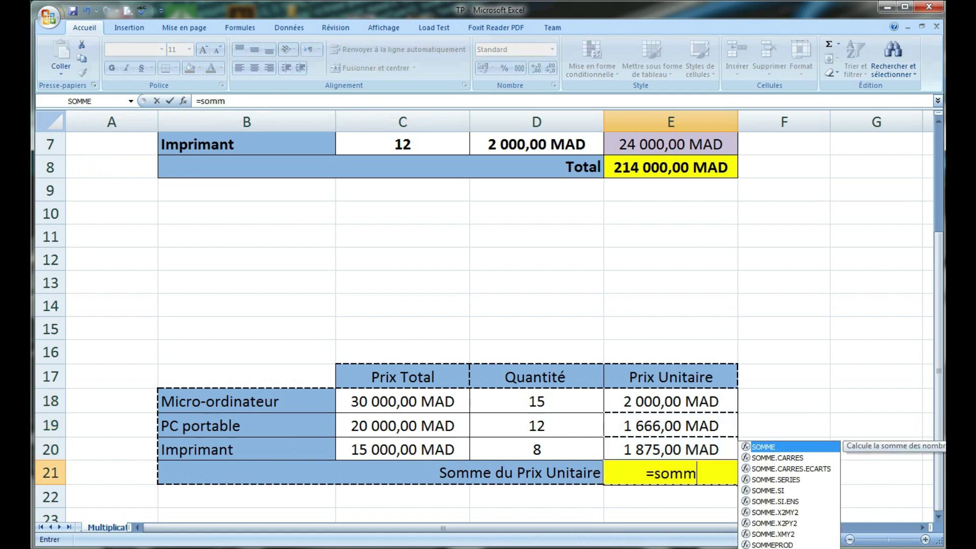
{"action": "key", "text": "Tab"}
{"action": "left_click_drag", "start_coordinate": [712, 401], "coordinate": [732, 450]}
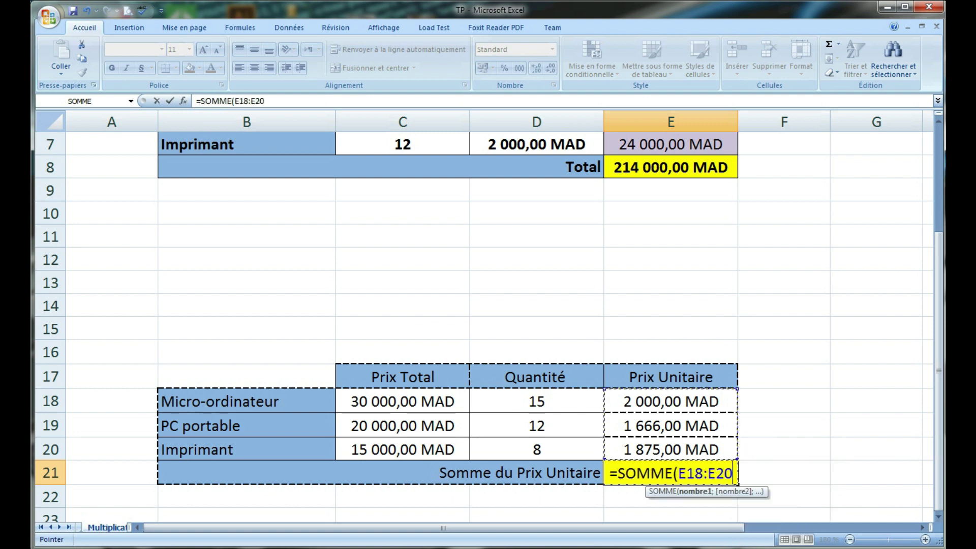
{"action": "key", "text": "Return"}
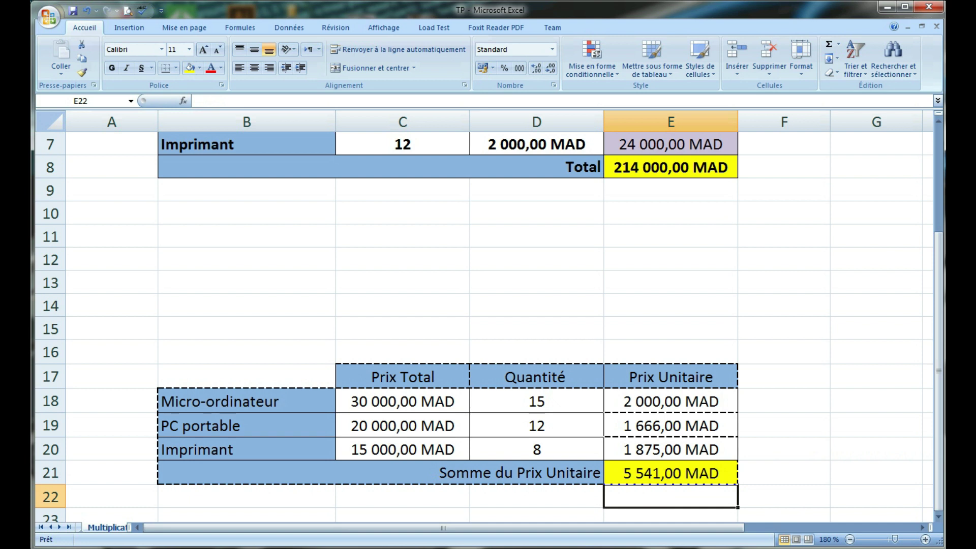
Make the second table's header cells C17:E17 (Prix Total, Quantité, Prix Unitaire) bold.
{"action": "left_click", "coordinate": [671, 473]}
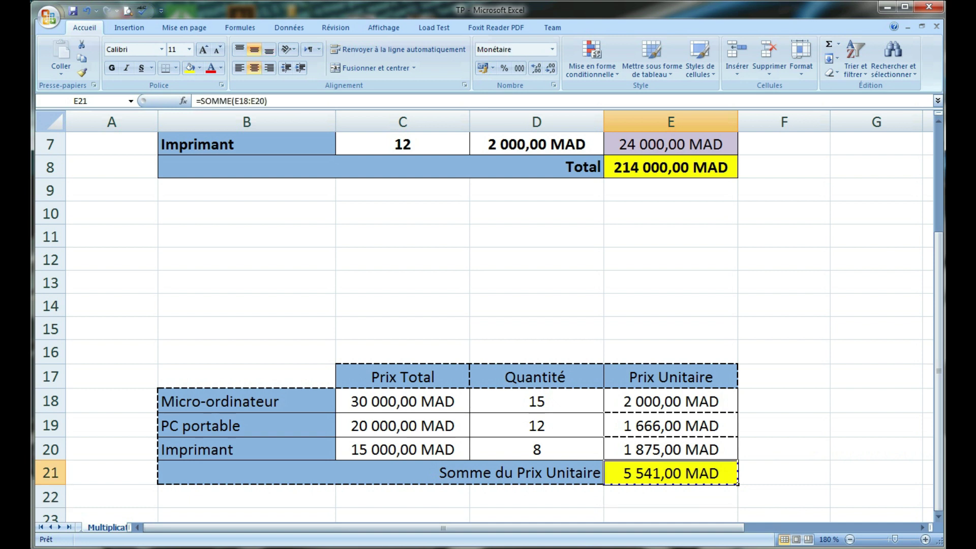
{"action": "scroll", "coordinate": [488, 316], "scroll_direction": "up", "scroll_amount": 2}
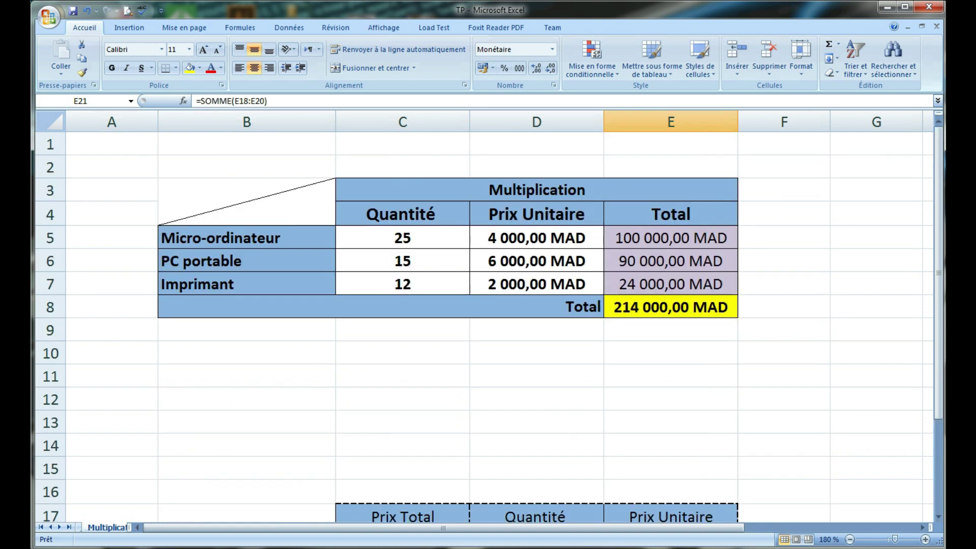
{"action": "scroll", "coordinate": [488, 315], "scroll_direction": "down", "scroll_amount": 3}
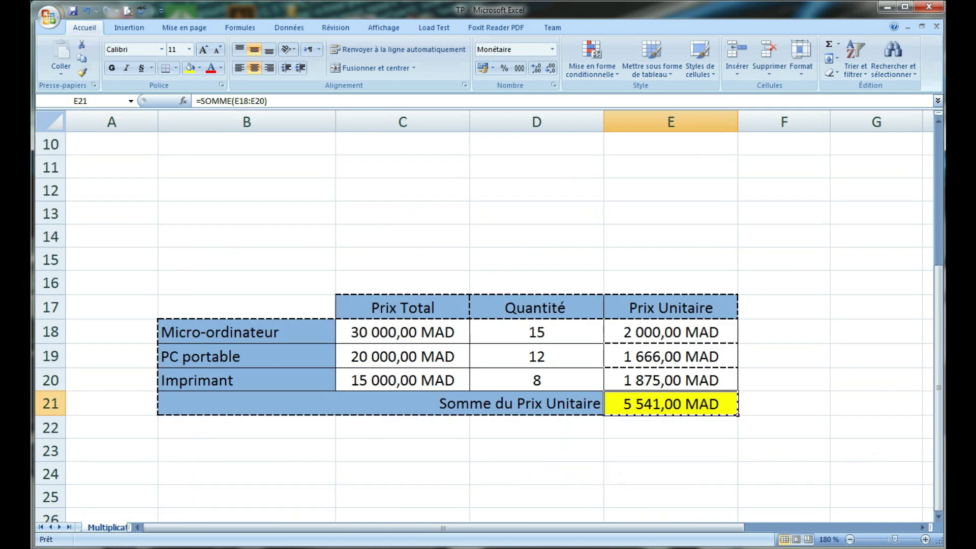
{"action": "left_click", "coordinate": [403, 307]}
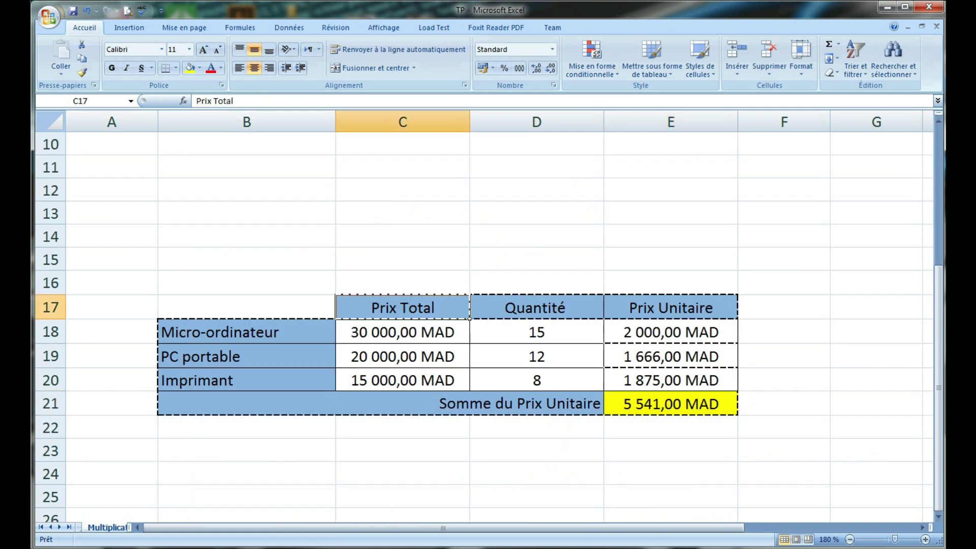
{"action": "key", "text": "shift+Right"}
{"action": "key", "text": "shift+Right"}
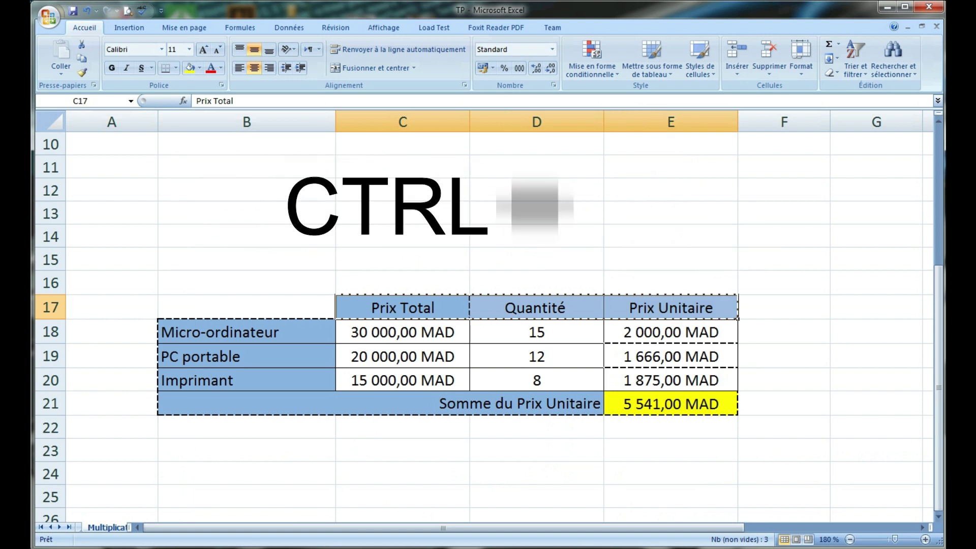
{"action": "key", "text": "ctrl+g"}
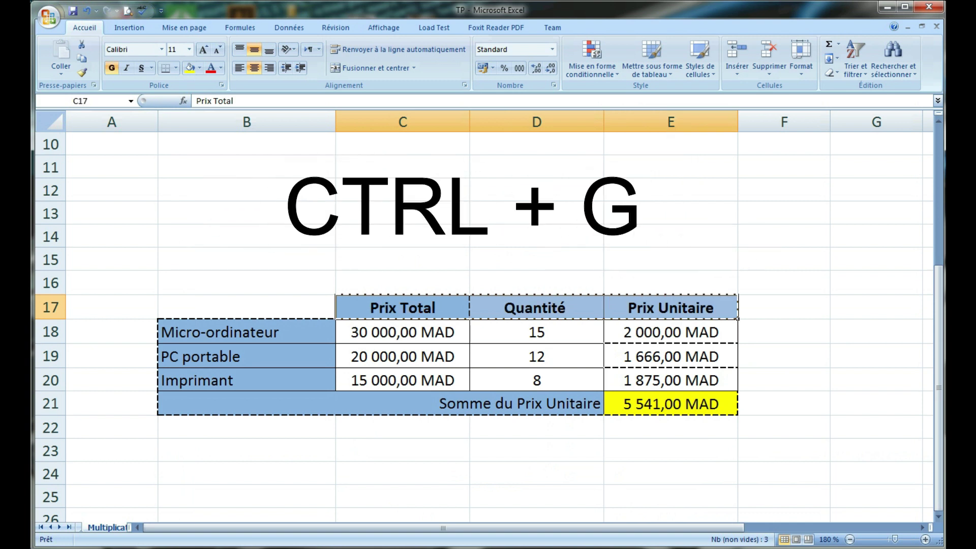
Make the product names in B18:B20 of the second table bold.
{"action": "key", "text": "Home"}
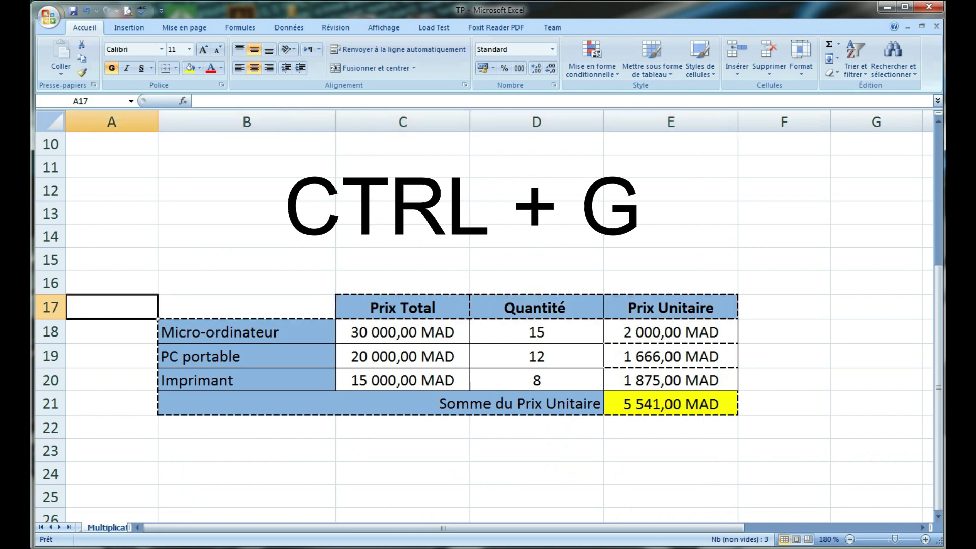
{"action": "key", "text": "Right"}
{"action": "key", "text": "Down"}
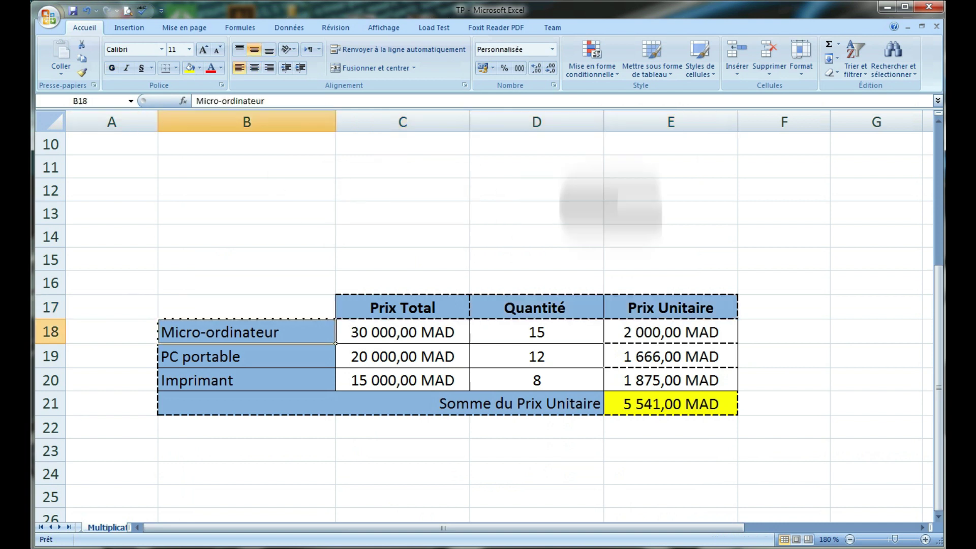
{"action": "key", "text": "shift+Down"}
{"action": "key", "text": "shift+Down"}
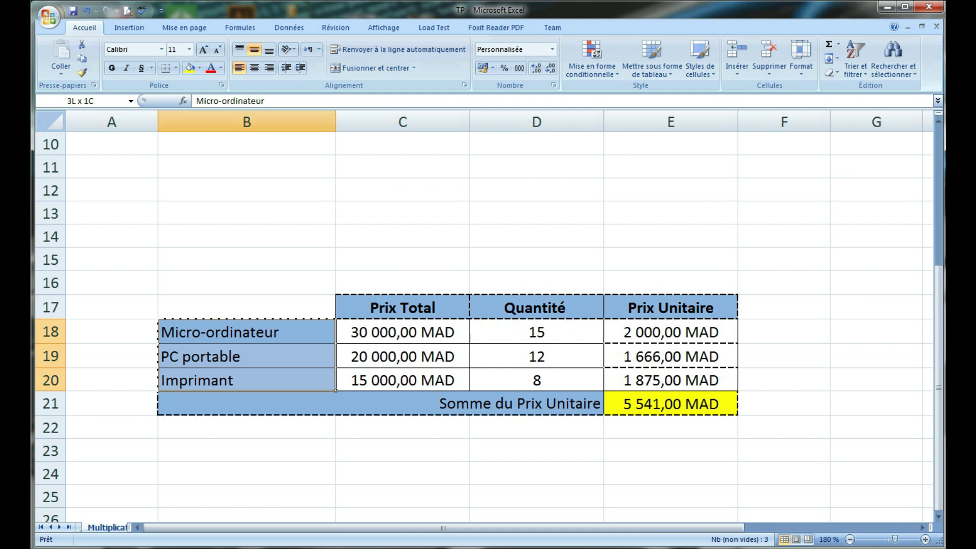
{"action": "key", "text": "ctrl+g"}
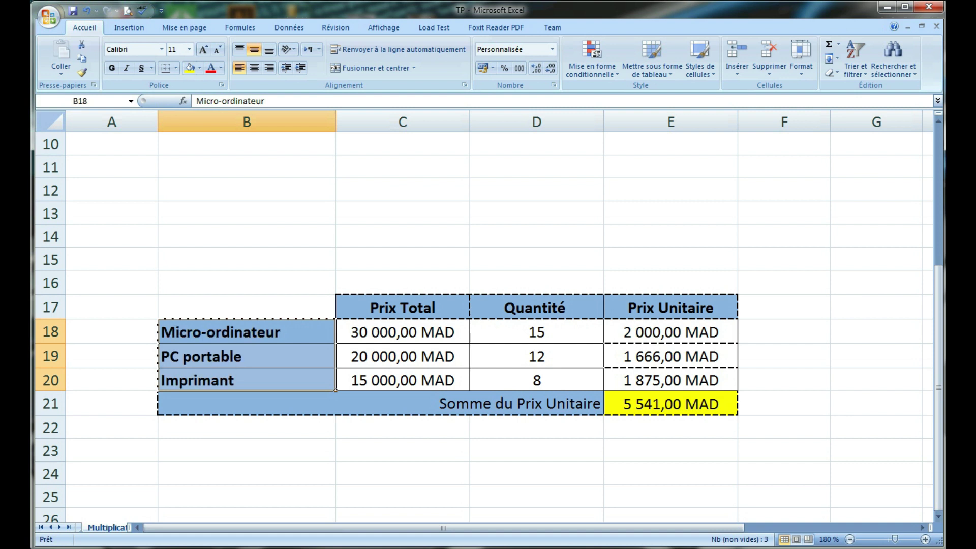
Format the unit prices and their sum in E18:E21 as bold, italic and underlined.
{"action": "key", "text": "Right"}
{"action": "key", "text": "Right"}
{"action": "key", "text": "Right"}
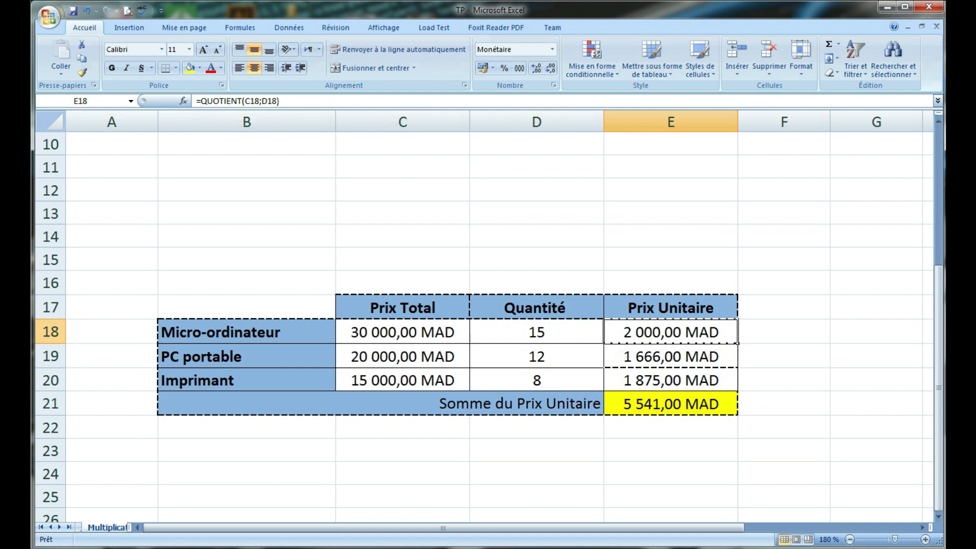
{"action": "key", "text": "shift+Down"}
{"action": "key", "text": "shift+Down"}
{"action": "key", "text": "shift+Down"}
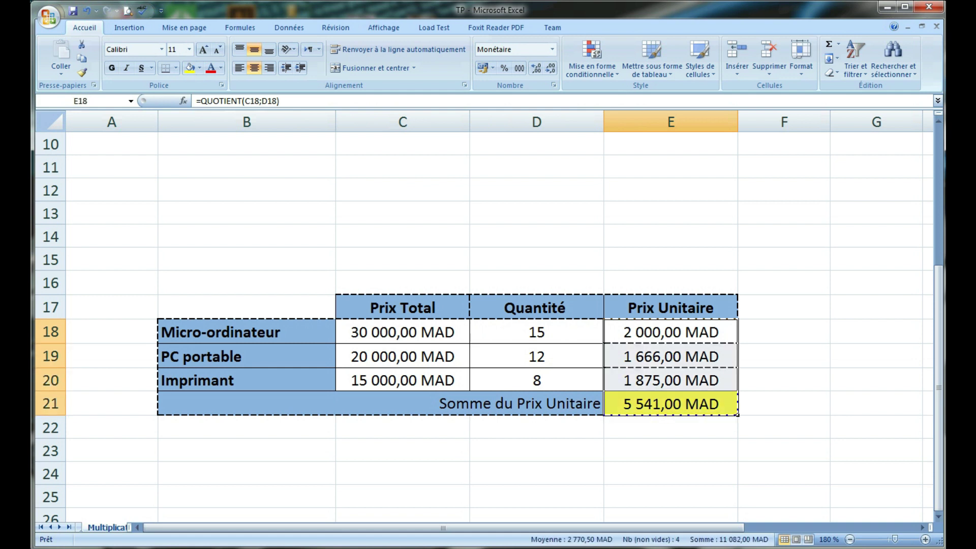
{"action": "key", "text": "ctrl+g"}
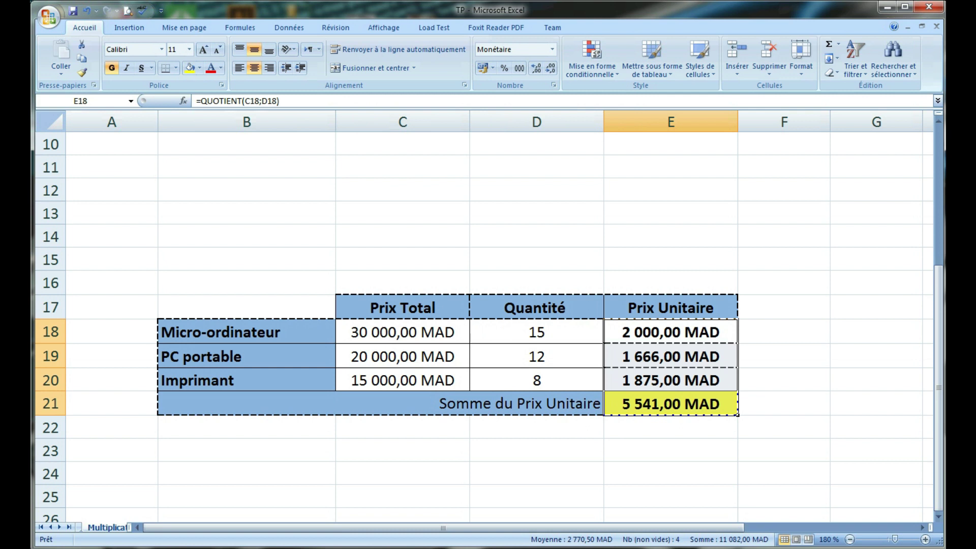
{"action": "key", "text": "ctrl+i"}
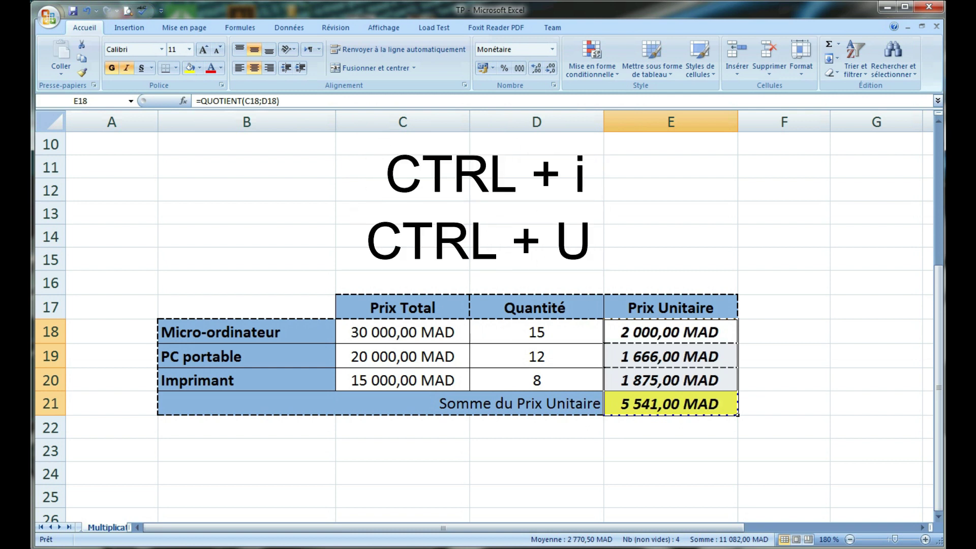
{"action": "key", "text": "ctrl+u"}
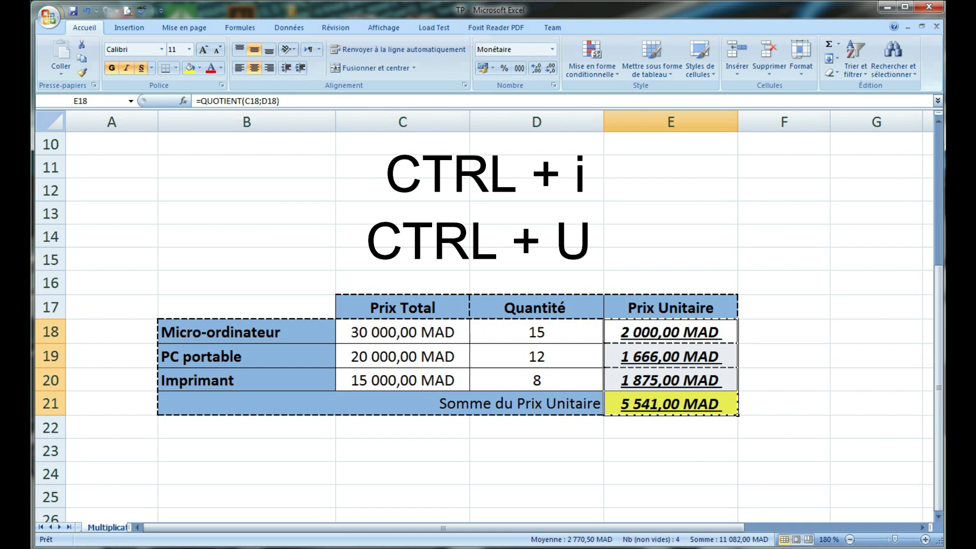